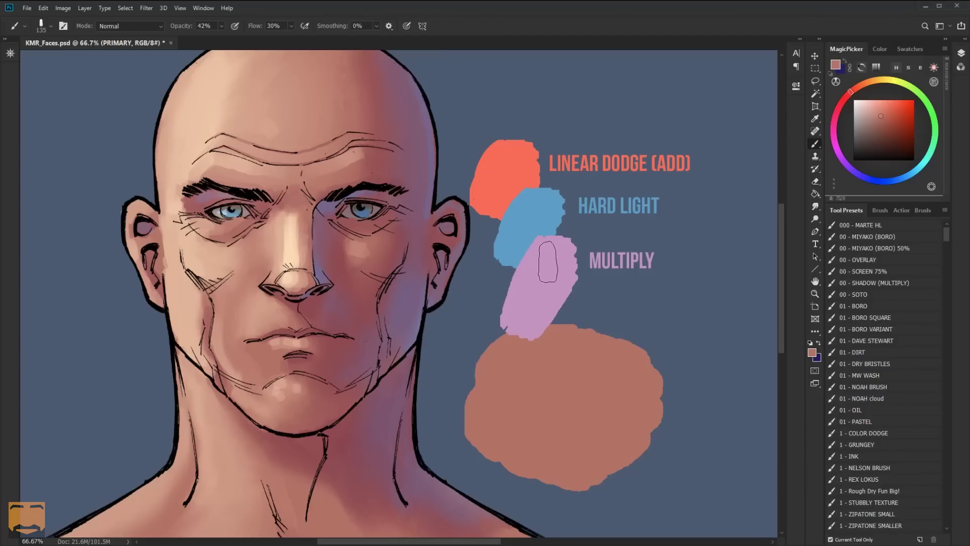
# Paint a white test stroke on the PRIMARY, SECONDARY and SHADOWS layer masks, side by side over the brown skin swatch.
pyautogui.press('d')
pyautogui.press('x')
pyautogui.moveTo(489, 388)
pyautogui.mouseDown()
pyautogui.moveTo(495, 428)
pyautogui.moveTo(506, 377)
pyautogui.moveTo(502, 395)
pyautogui.mouseUp()
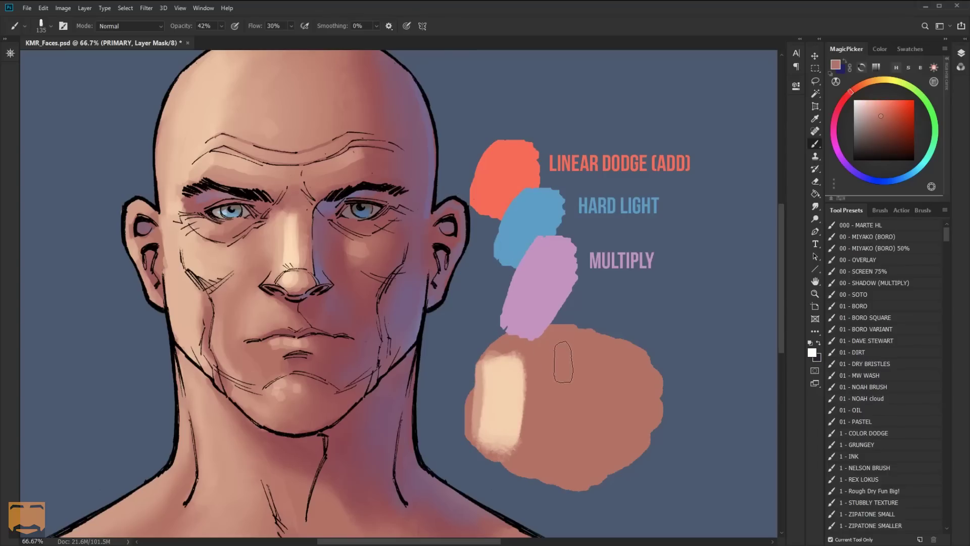
pyautogui.hotkey('alt', ']')
pyautogui.moveTo(559, 364)
pyautogui.mouseDown()
pyautogui.moveTo(558, 396)
pyautogui.moveTo(566, 362)
pyautogui.mouseUp()
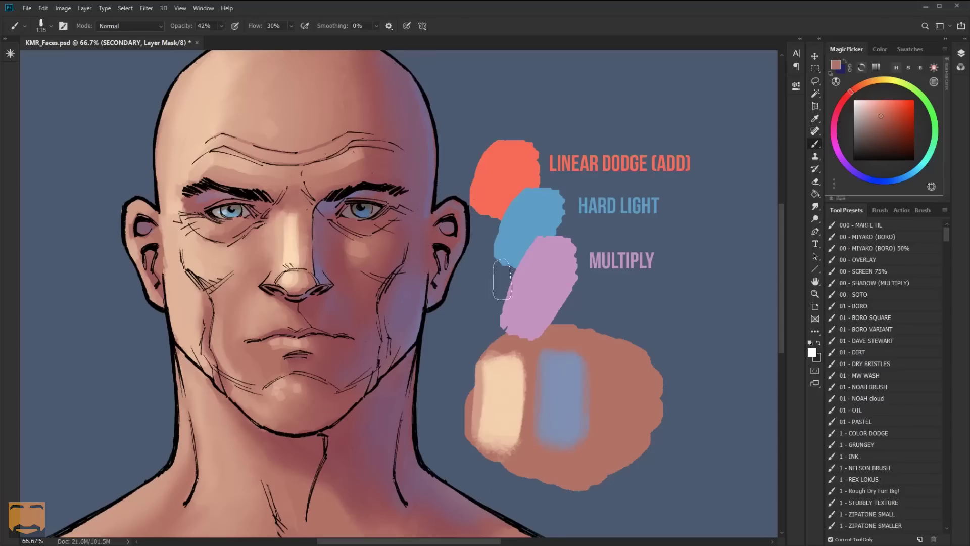
pyautogui.hotkey('alt', ']')
pyautogui.moveTo(618, 364)
pyautogui.mouseDown()
pyautogui.moveTo(621, 414)
pyautogui.moveTo(618, 376)
pyautogui.moveTo(627, 371)
pyautogui.moveTo(625, 427)
pyautogui.mouseUp()
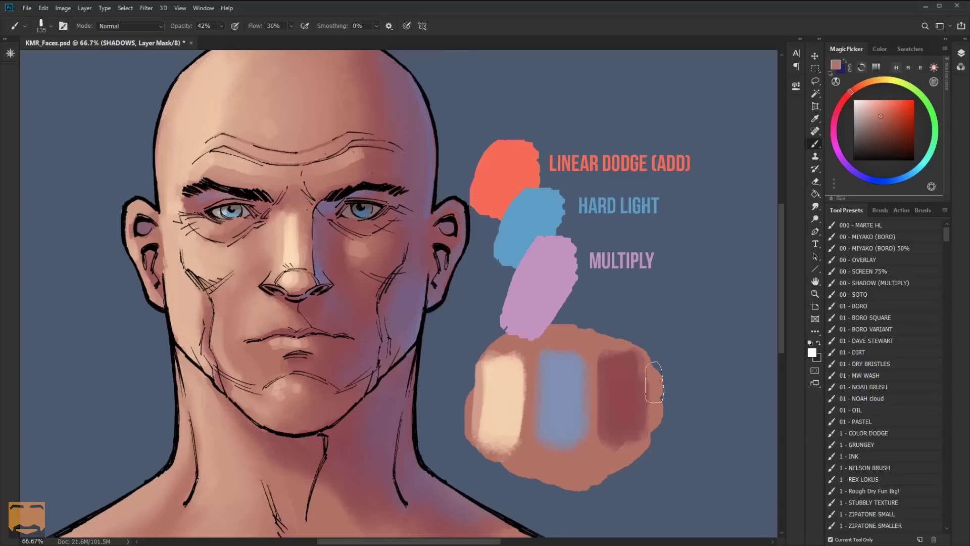
# Undo all the test strokes on the brown skin swatch.
pyautogui.hotkey('ctrl', 'z')
pyautogui.hotkey('ctrl', 'z')
pyautogui.hotkey('ctrl', 'z')
pyautogui.hotkey('ctrl', 'z')
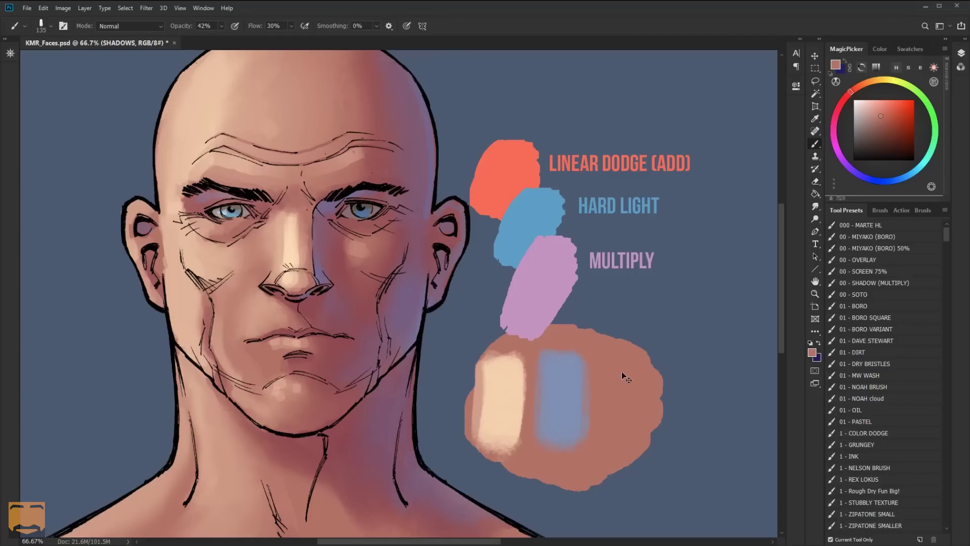
pyautogui.hotkey('ctrl', 'z')
pyautogui.hotkey('ctrl', 'z')
pyautogui.hotkey('ctrl', 'z')
pyautogui.hotkey('ctrl', 'z')
pyautogui.hotkey('ctrl', 'z')
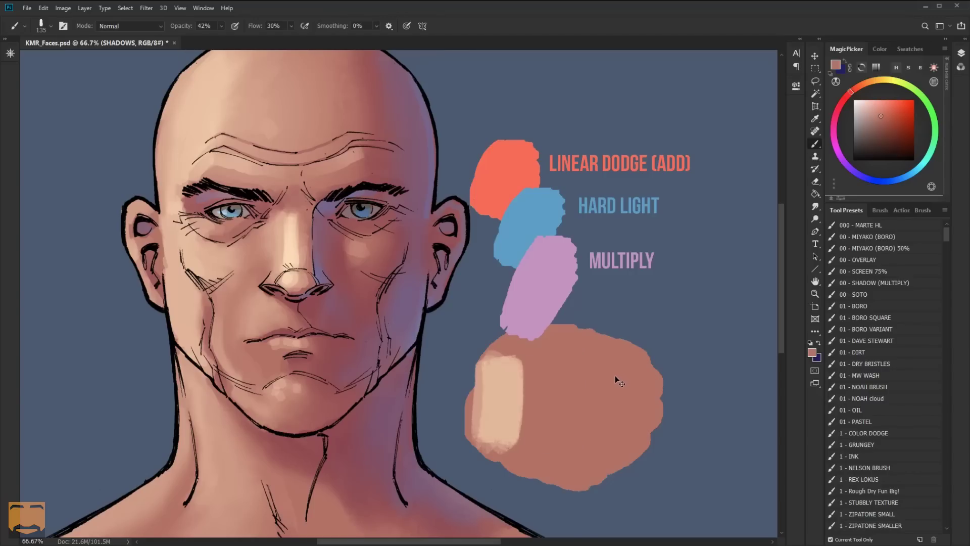
pyautogui.hotkey('ctrl', 'z')
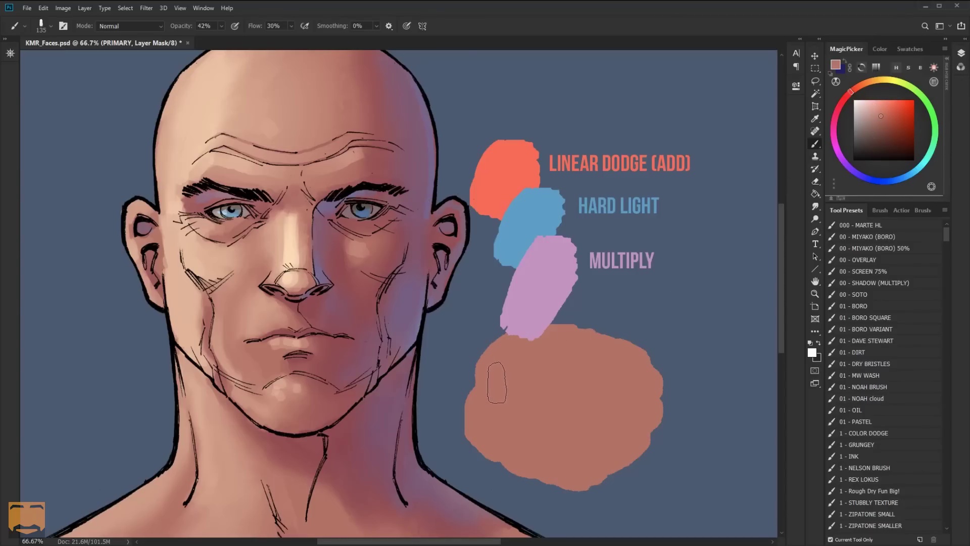
# Paint white on the PRIMARY, SECONDARY and SHADOWS masks again, making separate light, blue and shadow bands on the brown swatch.
pyautogui.moveTo(500, 374)
pyautogui.mouseDown()
pyautogui.moveTo(499, 450)
pyautogui.moveTo(502, 434)
pyautogui.moveTo(555, 451)
pyautogui.moveTo(563, 399)
pyautogui.mouseUp()
pyautogui.hotkey('alt', ']')
pyautogui.hotkey('alt', ']')
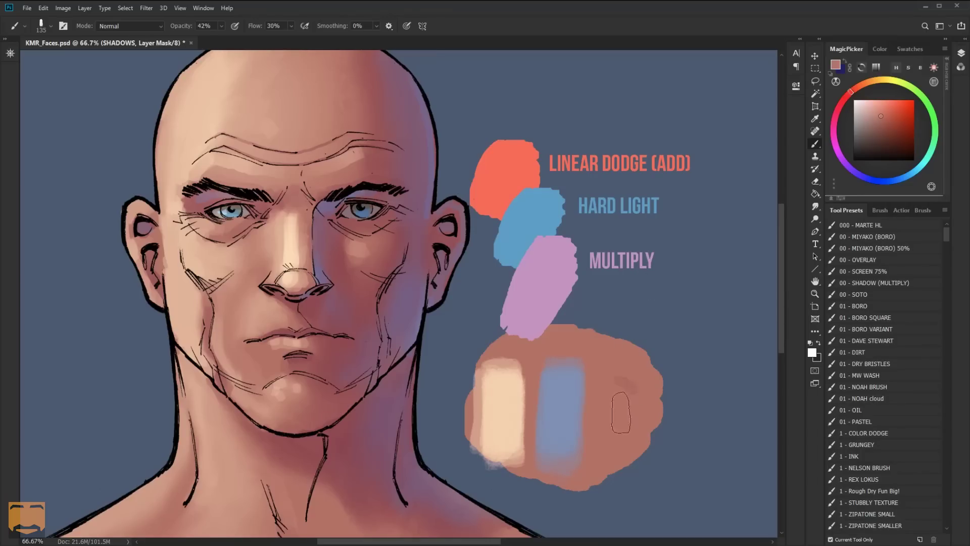
pyautogui.moveTo(622, 404)
pyautogui.mouseDown()
pyautogui.moveTo(619, 435)
pyautogui.moveTo(624, 394)
pyautogui.mouseUp()
pyautogui.hotkey('alt', '[')
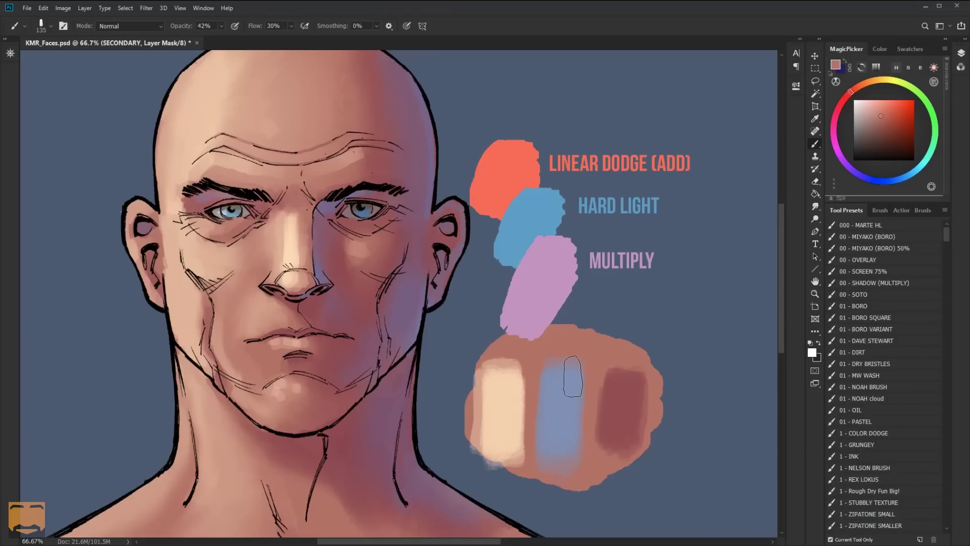
pyautogui.hotkey('alt', '[')
pyautogui.moveTo(472, 364); pyautogui.dragTo(485, 457)
pyautogui.hotkey('alt', ']')
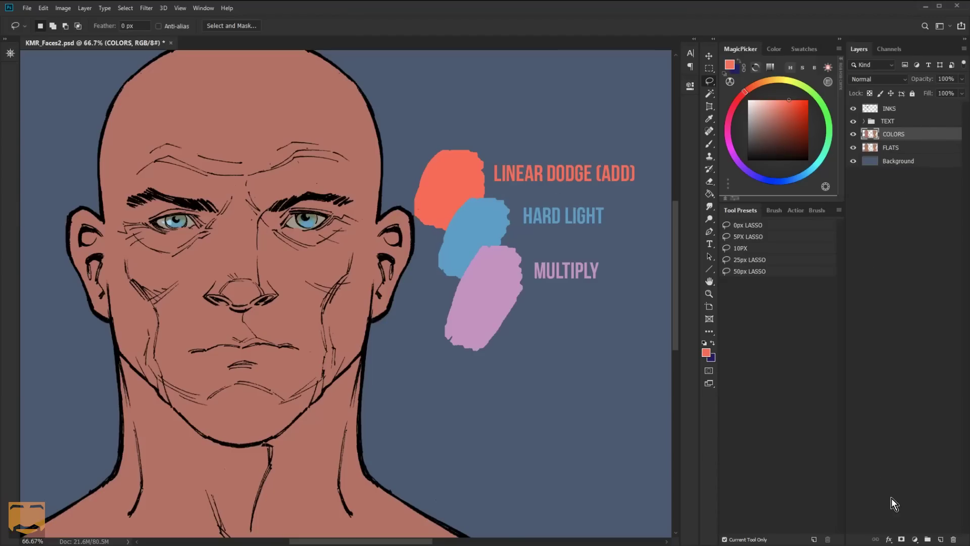
# Add three new layers above COLORS and rename the uppermost one PRIMARY.
pyautogui.click(941, 539)
pyautogui.click(941, 539)
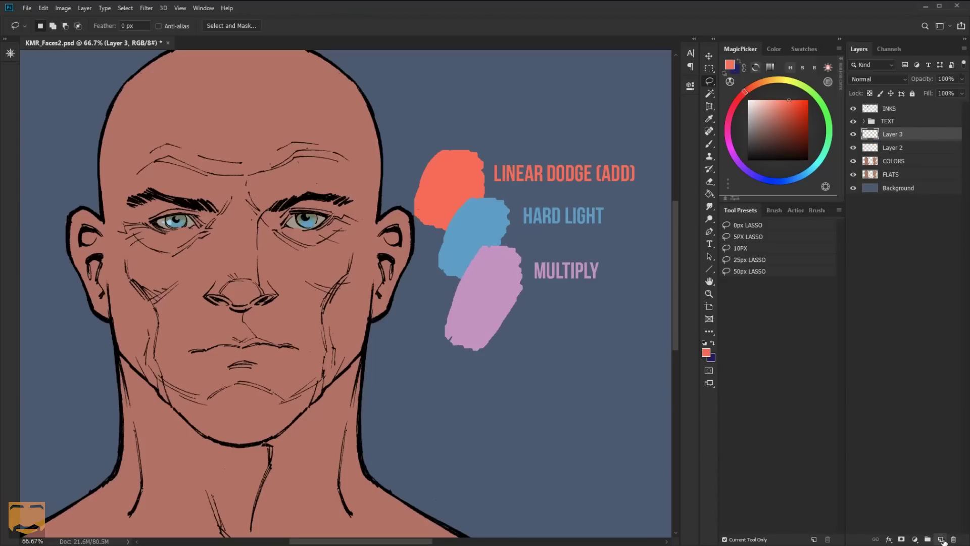
pyautogui.click(941, 539)
pyautogui.doubleClick(895, 133)
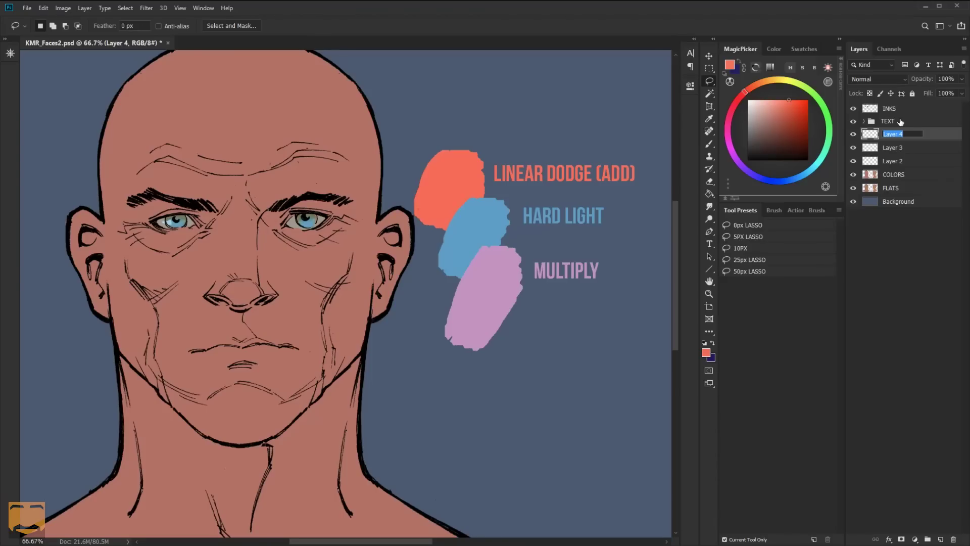
pyautogui.write('pr')
pyautogui.press('Return')
# Fill the PRIMARY layer with the coral of the Linear Dodge swatch and set its blend mode to Linear Dodge (Add).
pyautogui.press('b')
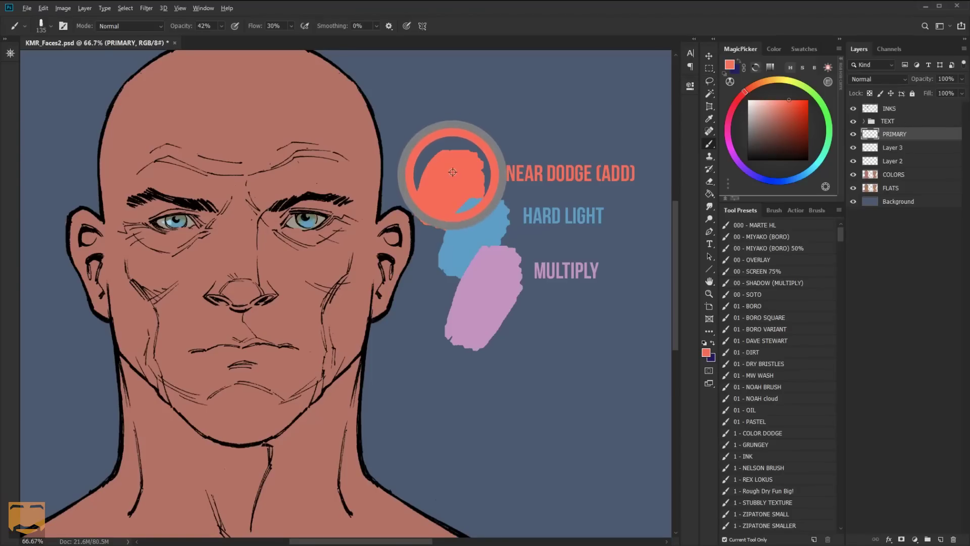
pyautogui.press('g')
pyautogui.click(470, 148)
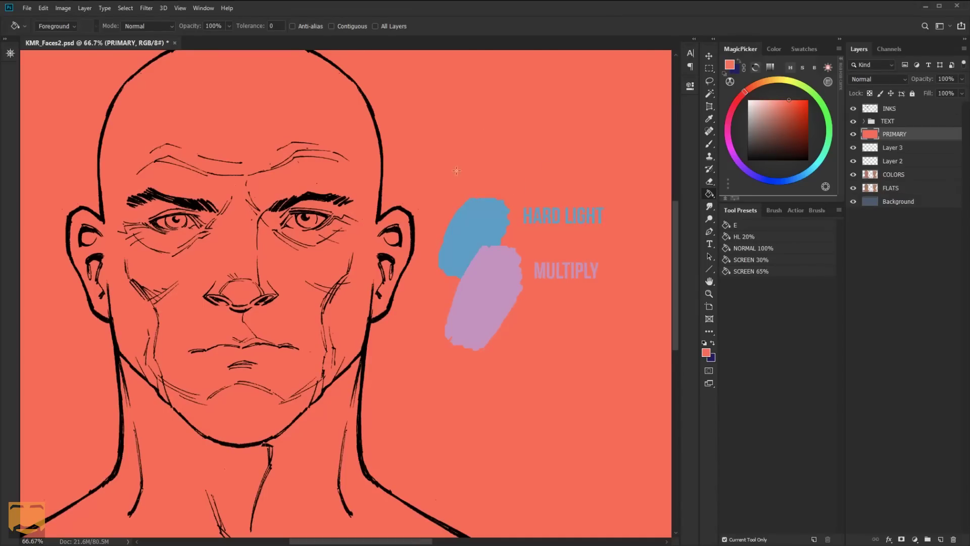
pyautogui.click(895, 79)
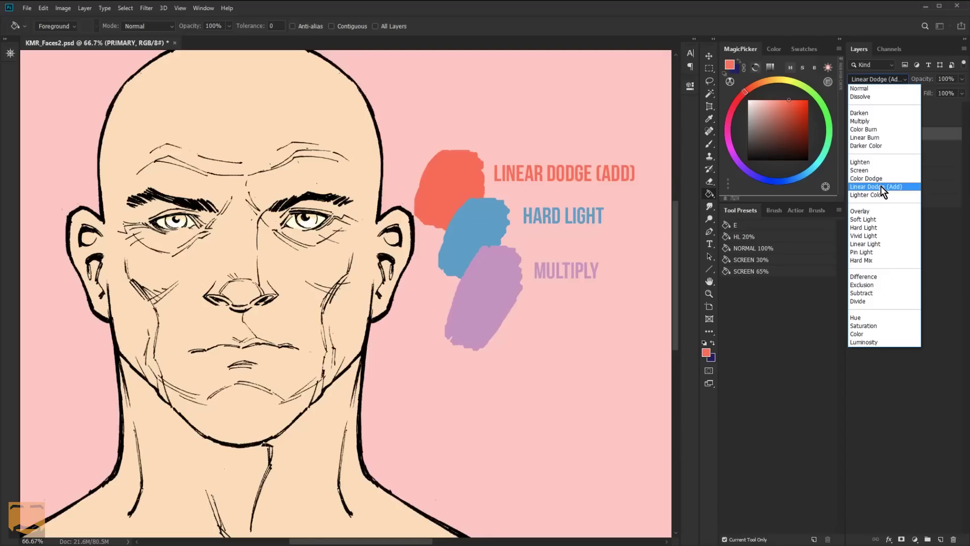
pyautogui.click(880, 187)
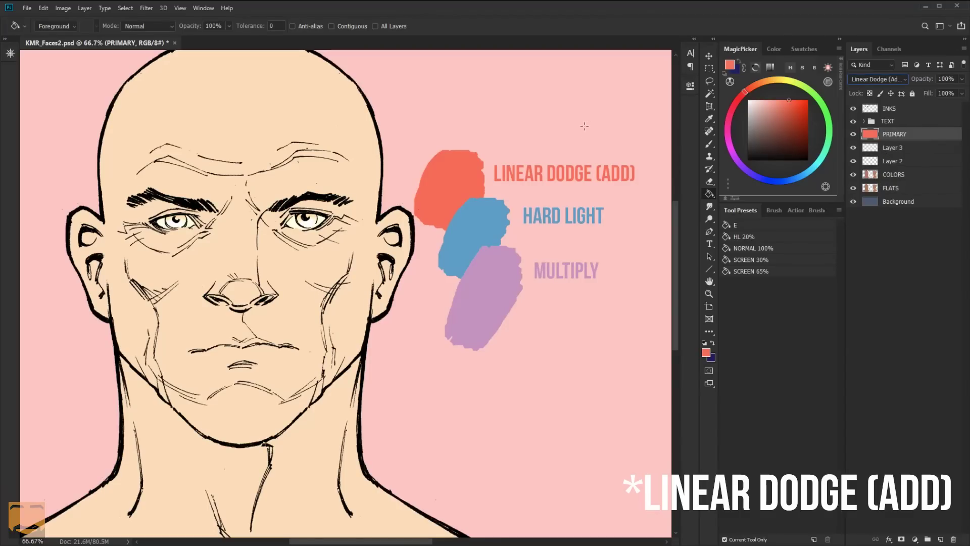
# Rename Layer 3 as SECONDARY and fill it with the blue sampled from the Hard Light swatch.
pyautogui.press('l')
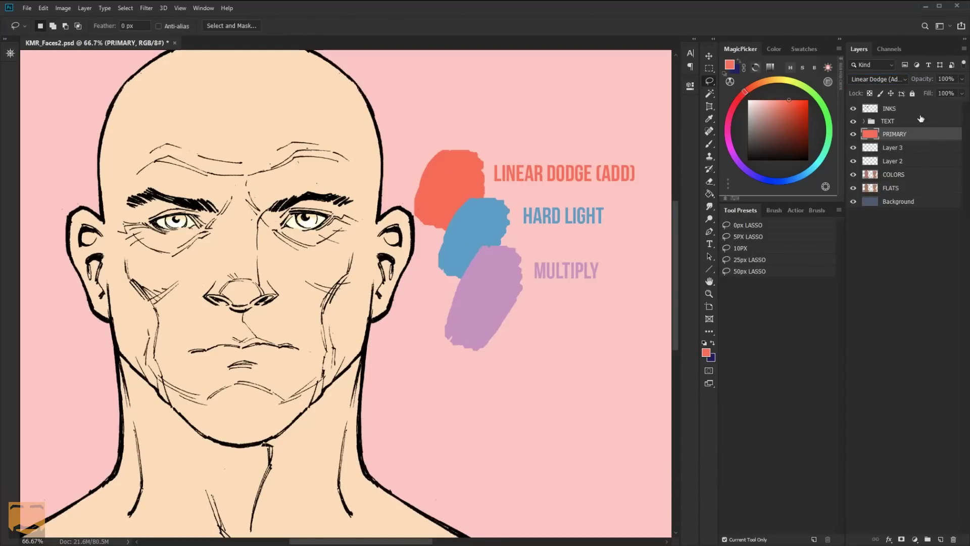
pyautogui.doubleClick(892, 148)
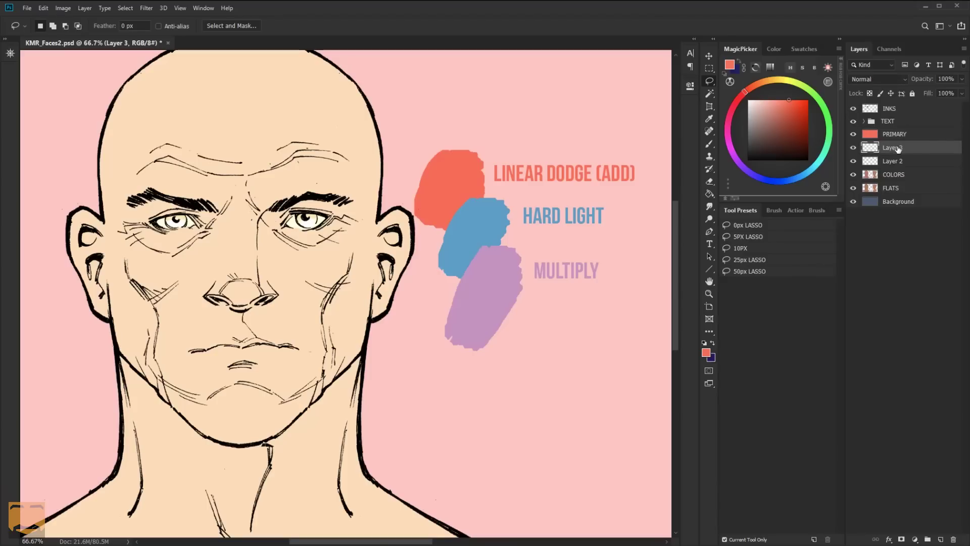
pyautogui.write('se')
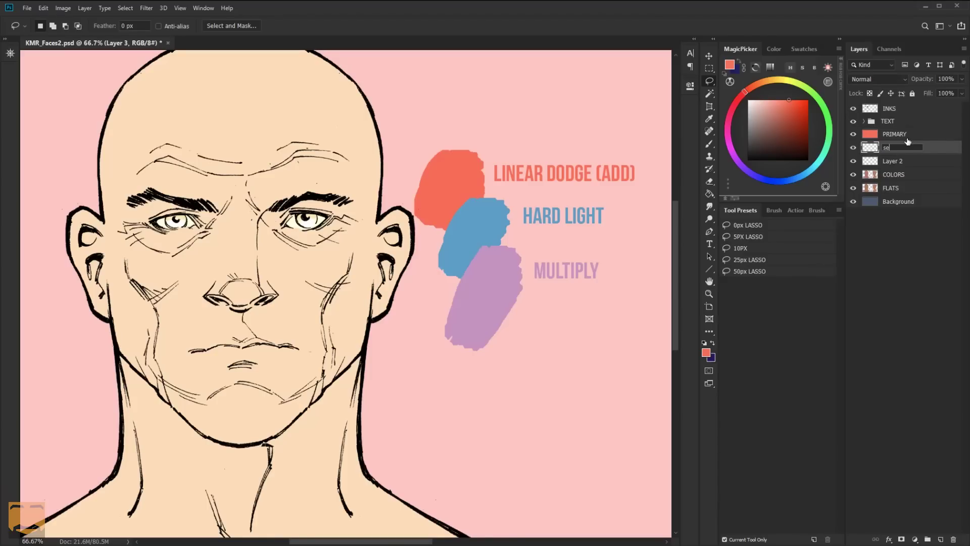
pyautogui.write('CONDARY')
pyautogui.press('Return')
pyautogui.press('b')
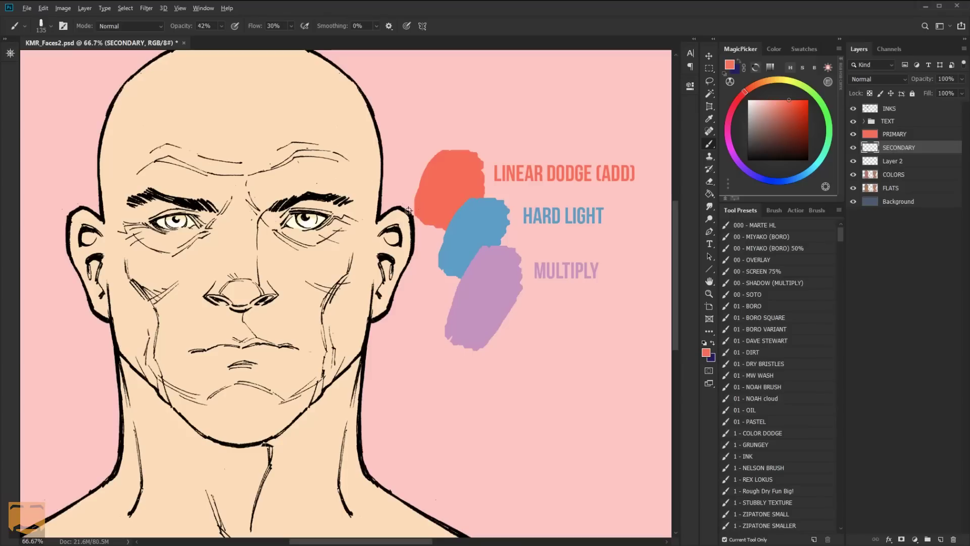
pyautogui.keyDown('alt'); pyautogui.click(465, 238); pyautogui.keyUp('alt')
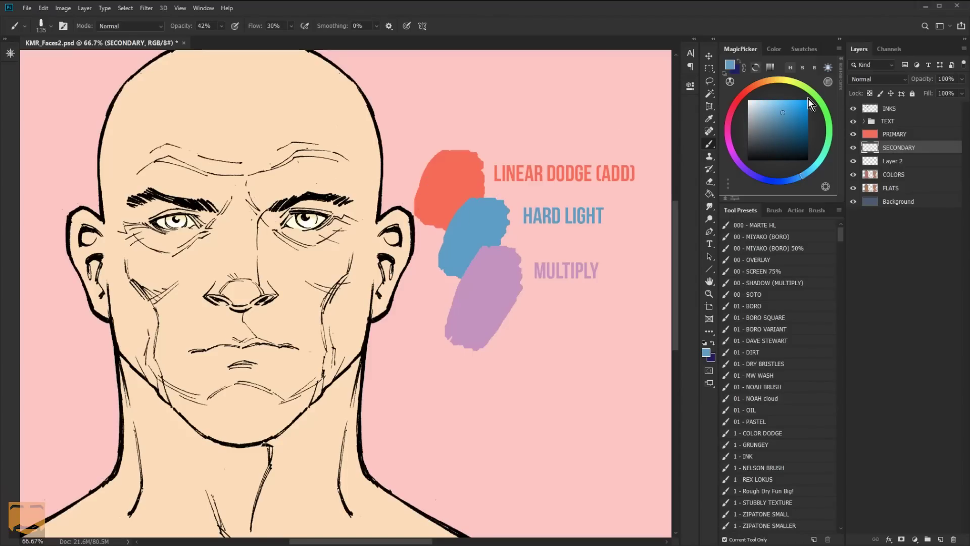
pyautogui.press('g')
pyautogui.click(363, 159)
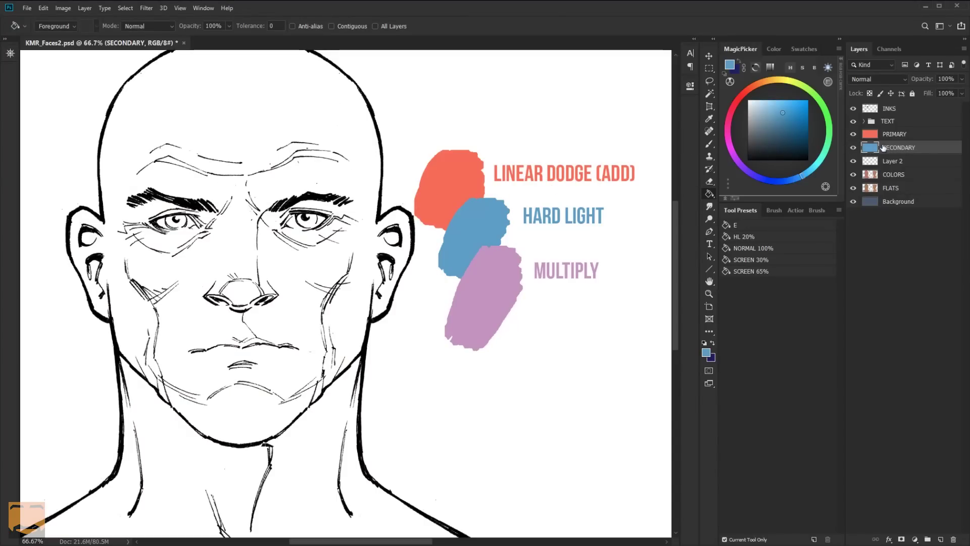
# Rename Layer 2 as SHADOWS and fill it with the purple sampled from the Multiply swatch.
pyautogui.doubleClick(892, 161)
pyautogui.write('SHAD')
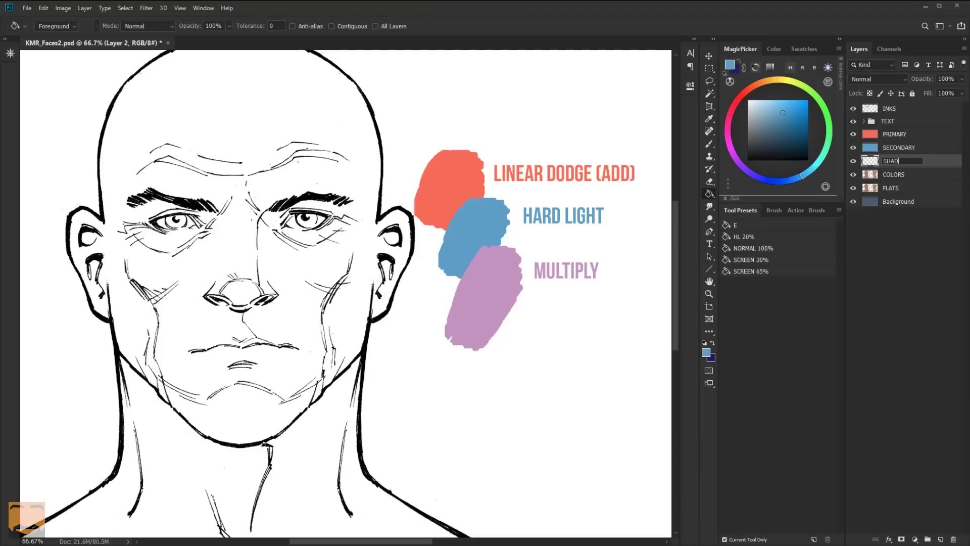
pyautogui.write('OWS')
pyautogui.press('Return')
pyautogui.keyDown('alt'); pyautogui.click(492, 289); pyautogui.keyUp('alt')
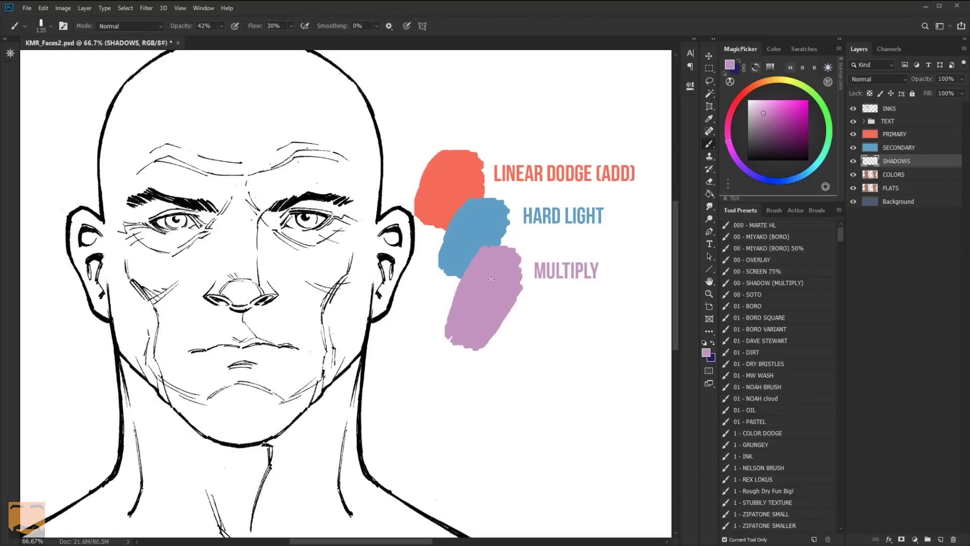
pyautogui.click(356, 208)
# Hide the PRIMARY and SECONDARY layers and set the SHADOWS layer's blend mode to Multiply.
pyautogui.press('l')
pyautogui.moveTo(853, 134); pyautogui.dragTo(852, 161)
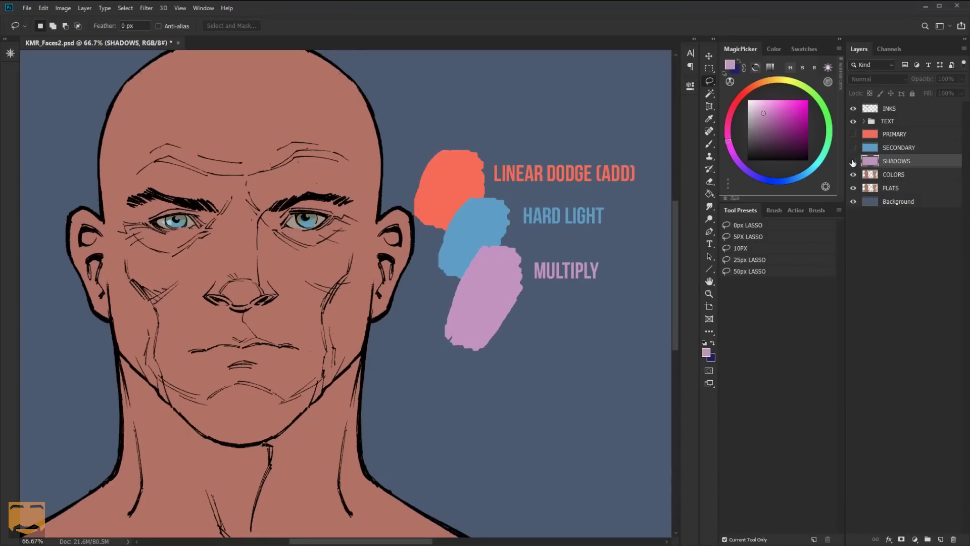
pyautogui.click(853, 162)
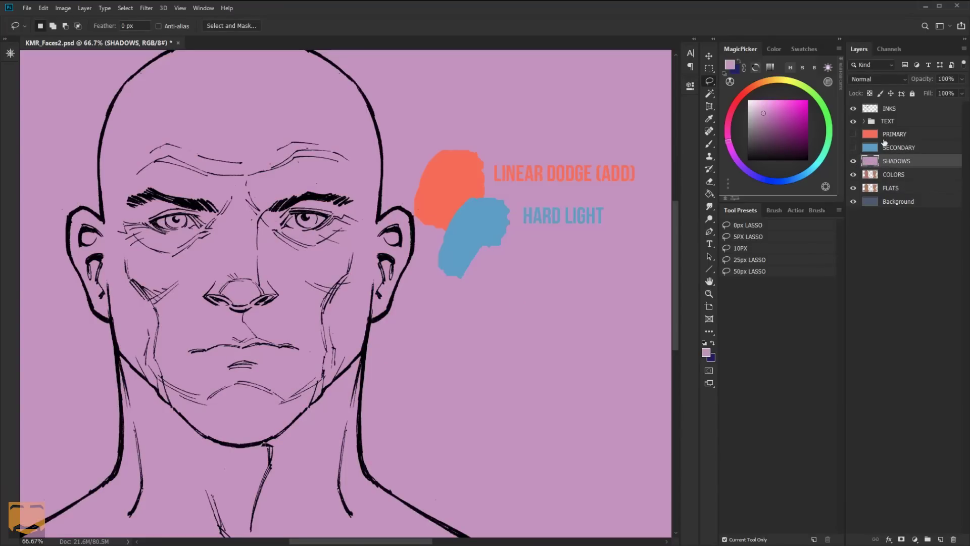
pyautogui.click(884, 79)
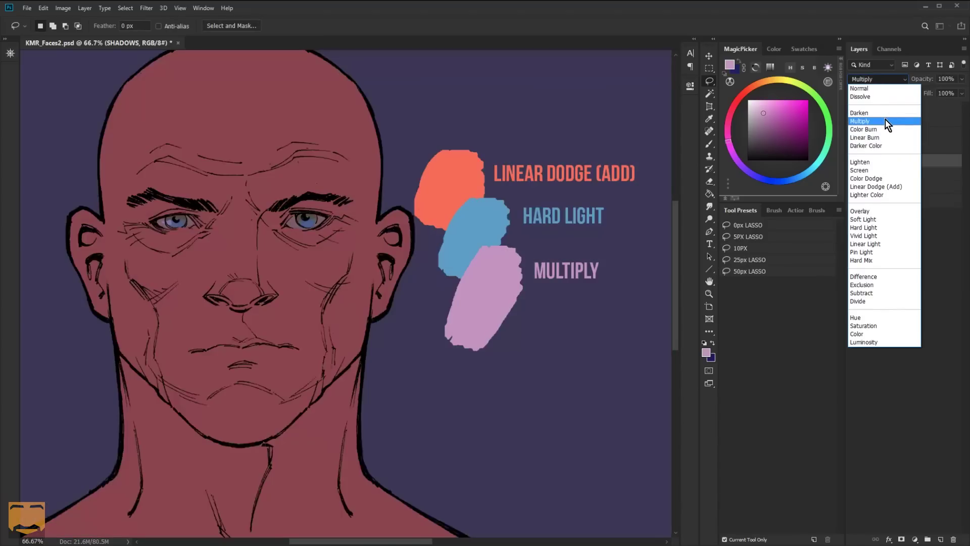
pyautogui.click(886, 121)
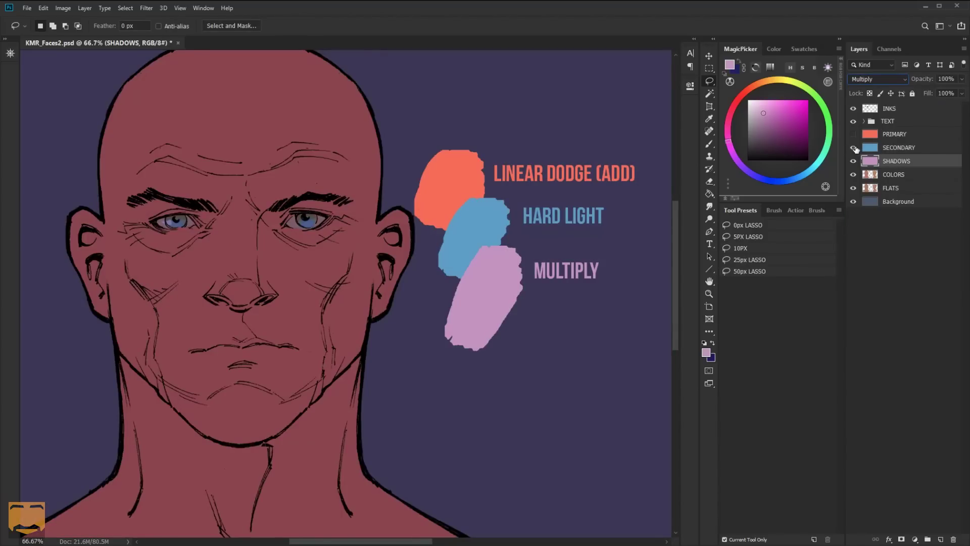
# Show the SECONDARY layer and set its blend mode to Hard Light, and turn the PRIMARY layer back on.
pyautogui.click(854, 148)
pyautogui.click(893, 151)
pyautogui.click(905, 78)
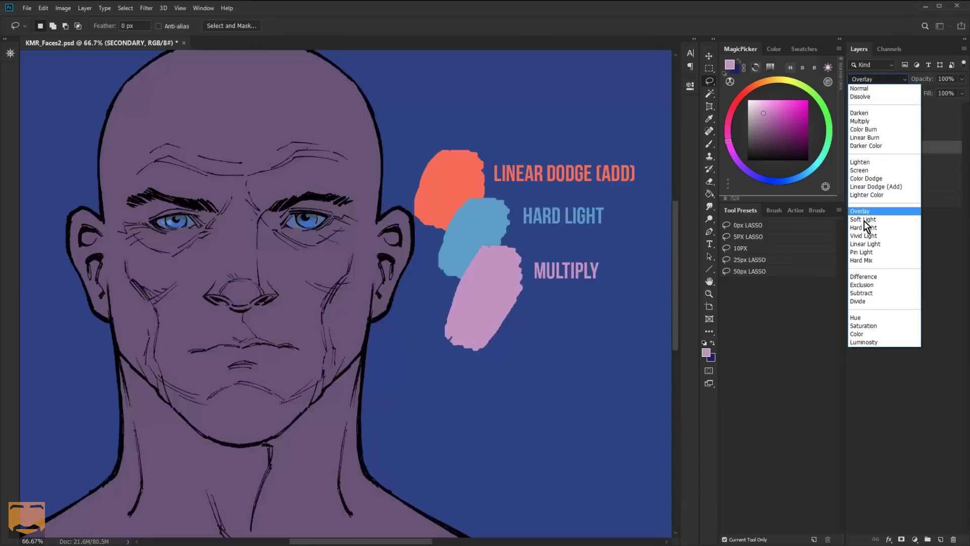
pyautogui.click(875, 228)
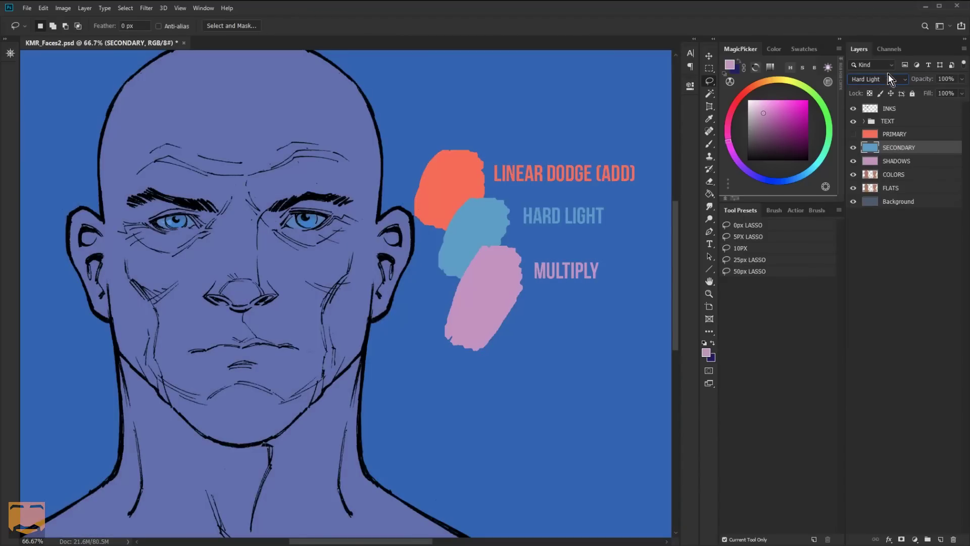
pyautogui.click(894, 134)
pyautogui.click(853, 134)
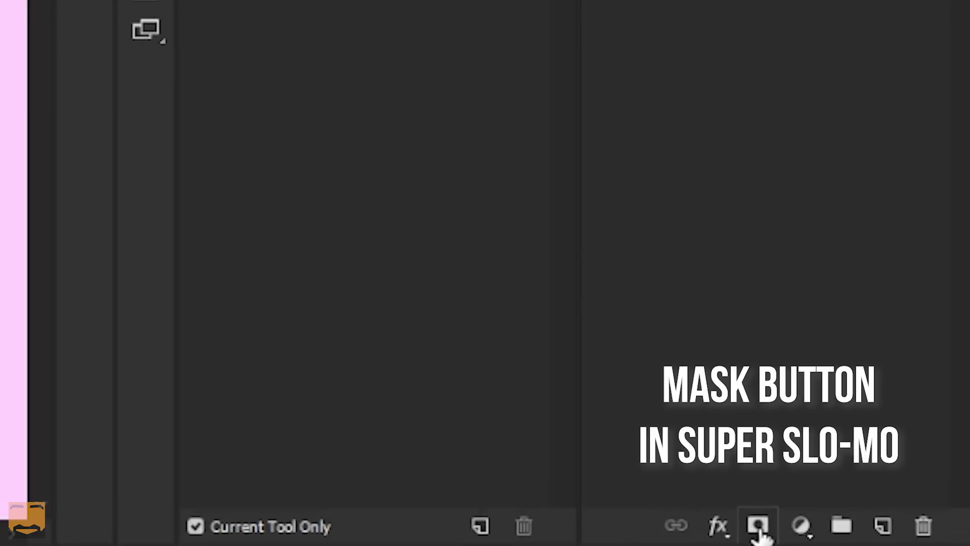
# Add a black layer mask to each of the SHADOWS, SECONDARY and PRIMARY layers and activate the Brush tool.
pyautogui.click(765, 531)
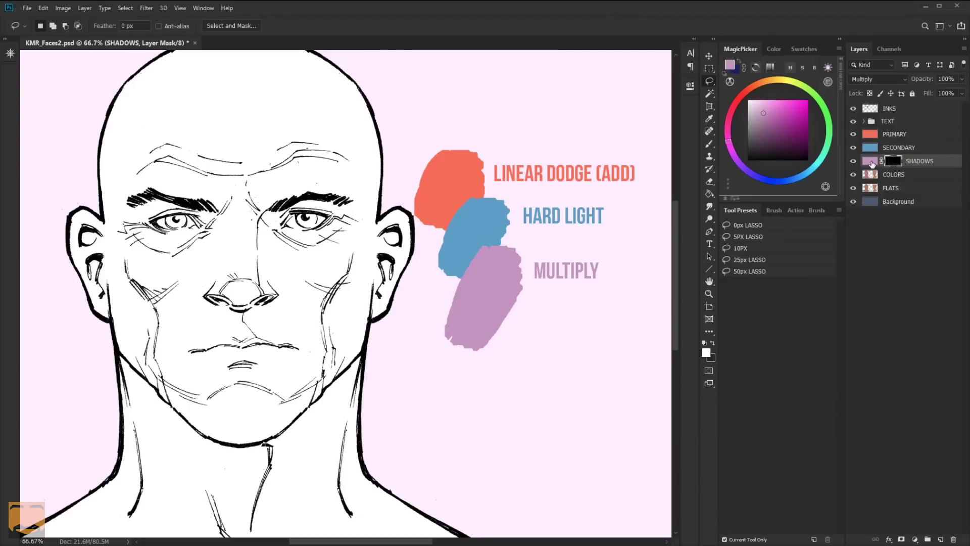
pyautogui.click(900, 148)
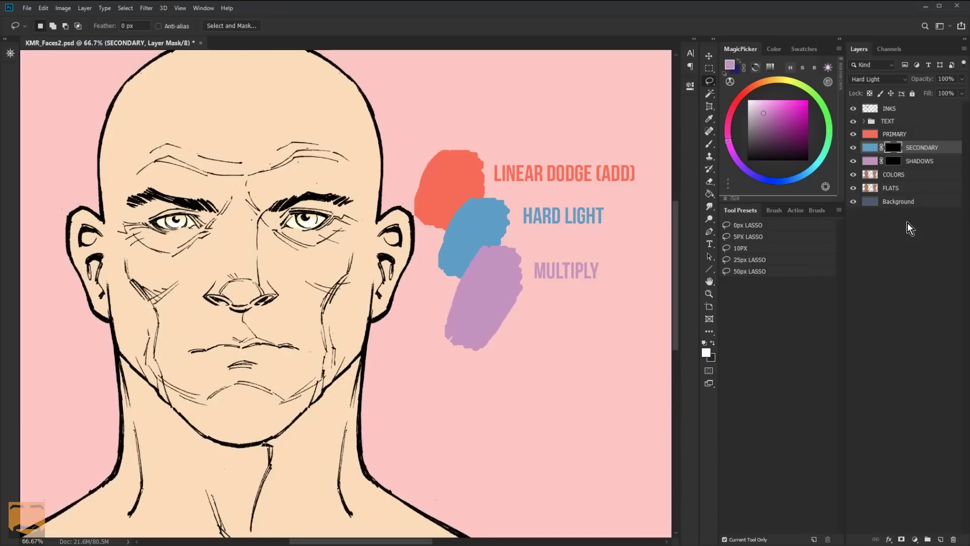
pyautogui.click(894, 134)
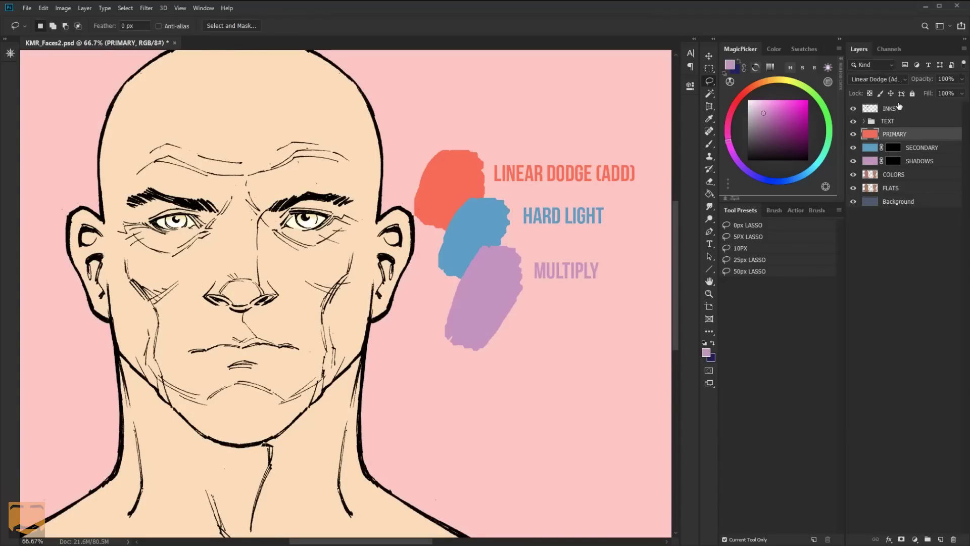
pyautogui.keyDown('alt'); pyautogui.click(902, 540); pyautogui.keyUp('alt')
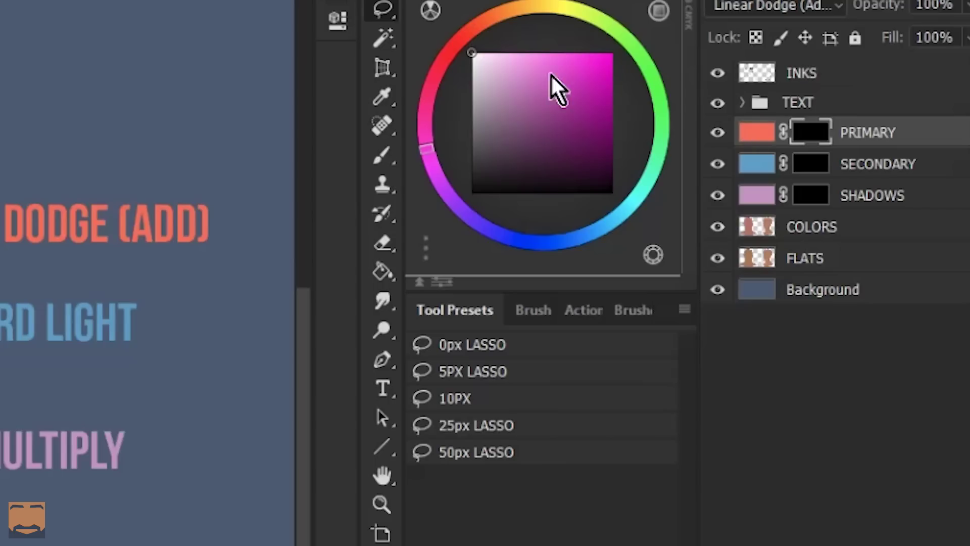
pyautogui.press('b')
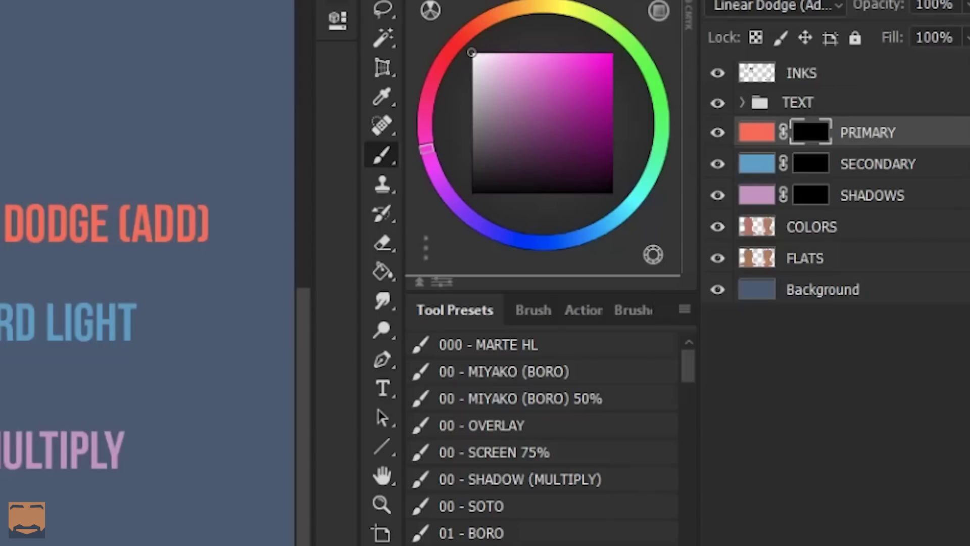
# Paint white test strokes on the PRIMARY layer's mask over the upper forehead.
pyautogui.click(757, 132)
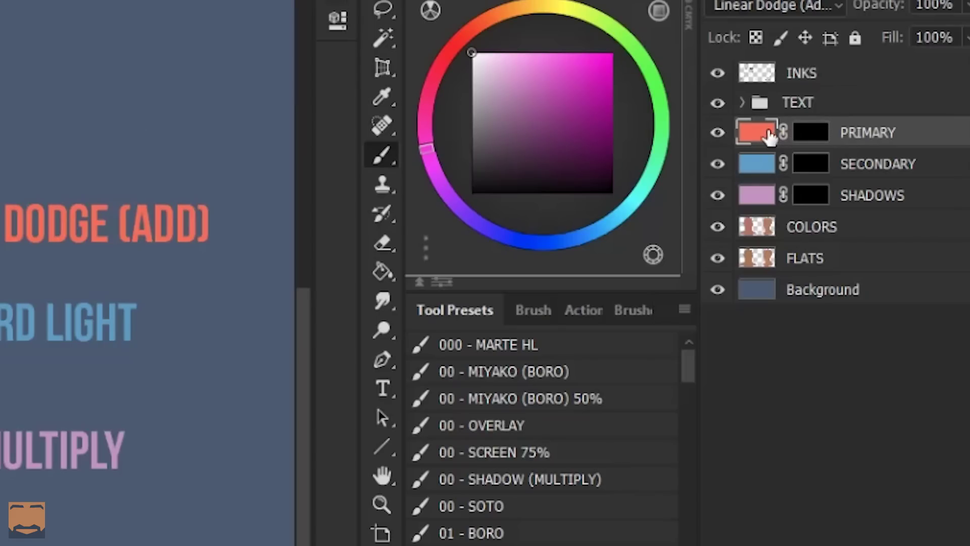
pyautogui.click(818, 142)
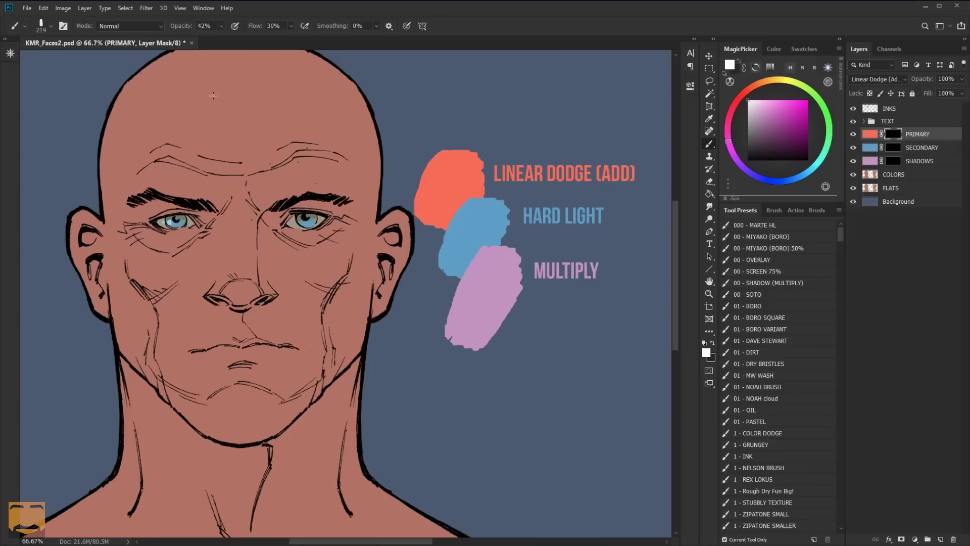
pyautogui.moveTo(213, 96); pyautogui.dragTo(162, 156)
pyautogui.moveTo(189, 109)
pyautogui.mouseDown()
pyautogui.moveTo(168, 129)
pyautogui.moveTo(177, 119)
pyautogui.moveTo(169, 142)
pyautogui.mouseUp()
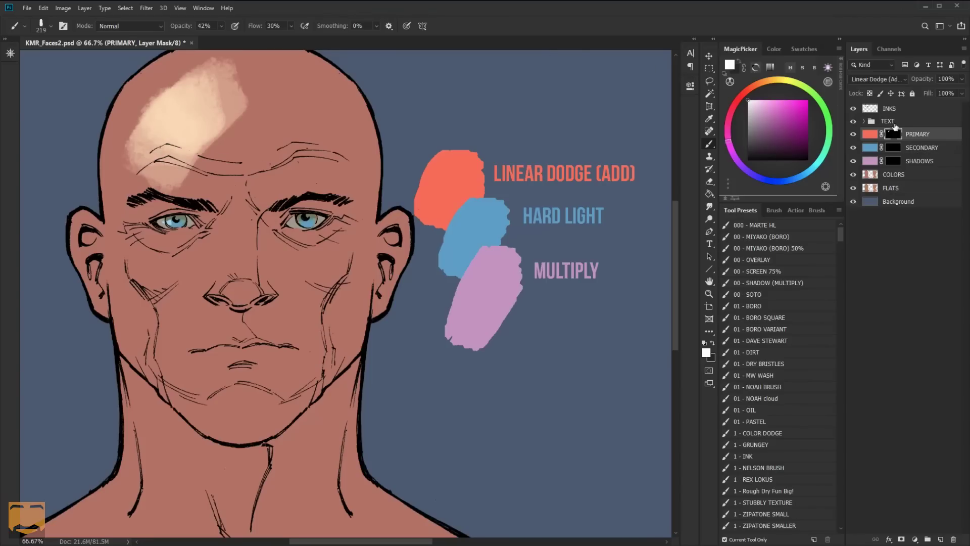
# Paint white test strokes on the SECONDARY mask across the middle of the forehead and on the SHADOWS mask near the eyebrow.
pyautogui.click(894, 148)
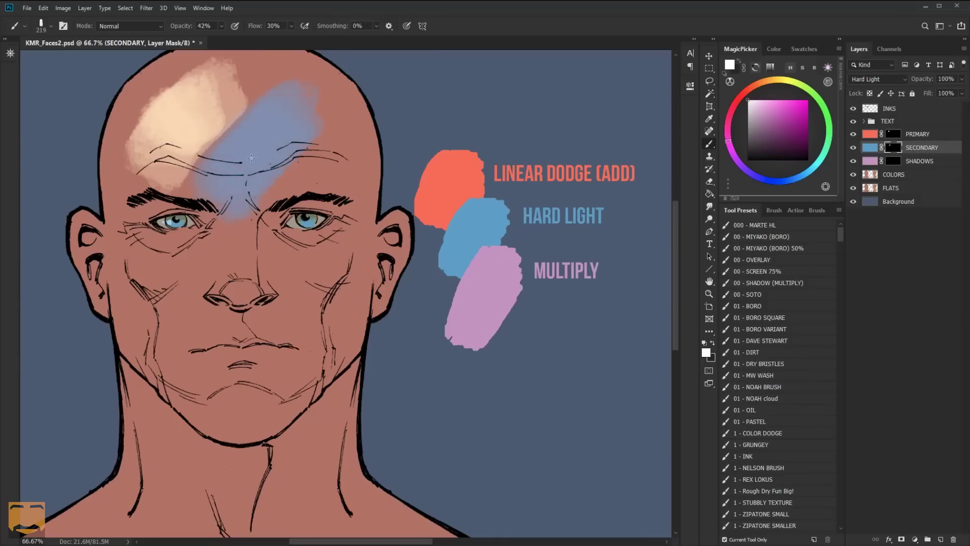
pyautogui.click(918, 163)
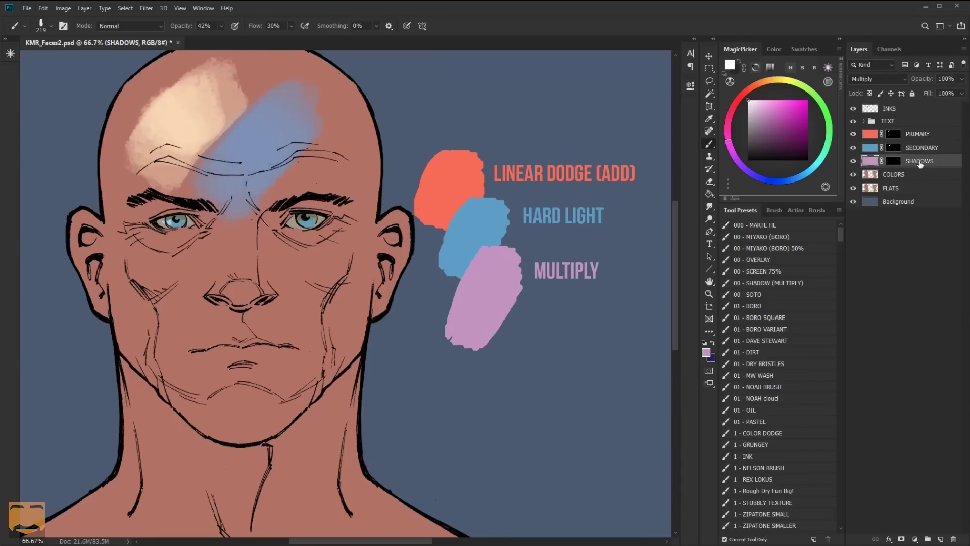
pyautogui.click(894, 162)
pyautogui.moveTo(322, 177)
pyautogui.mouseDown()
pyautogui.moveTo(348, 208)
pyautogui.moveTo(353, 195)
pyautogui.mouseUp()
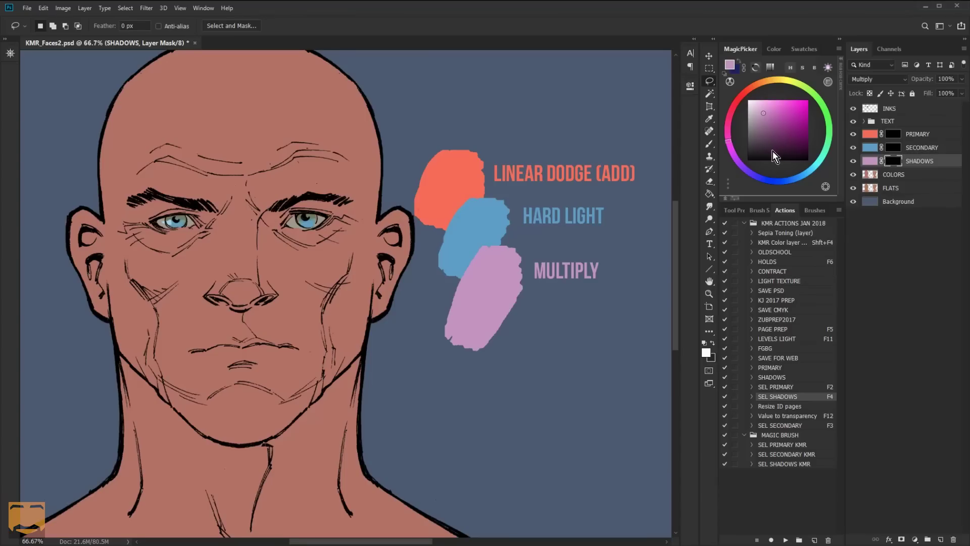
# Paint a white and a mid-gray test stroke on the PRIMARY layer's mask beside the temple with the Brush tool.
pyautogui.click(890, 135)
pyautogui.click(748, 100)
pyautogui.press('b')
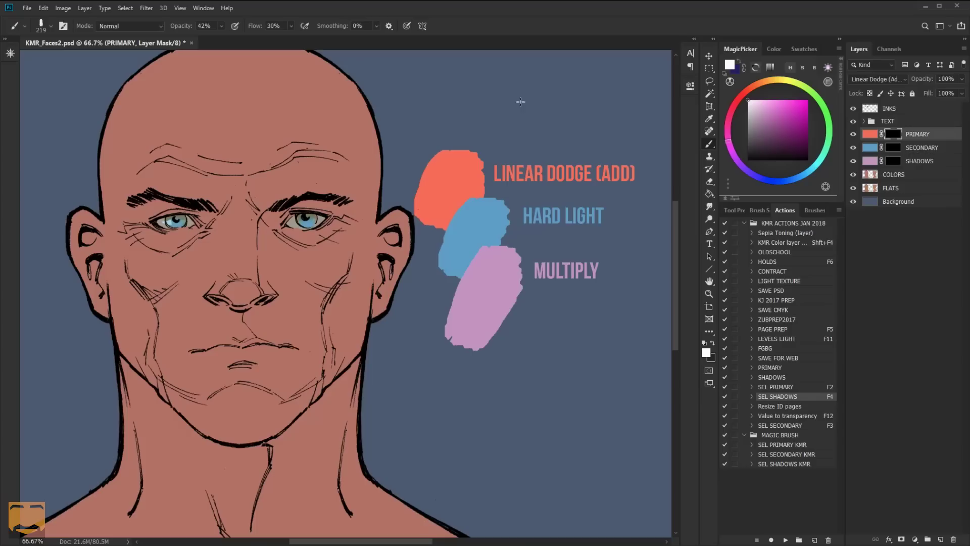
pyautogui.moveTo(404, 87)
pyautogui.mouseDown()
pyautogui.moveTo(336, 164)
pyautogui.moveTo(340, 183)
pyautogui.mouseUp()
pyautogui.click(748, 120)
pyautogui.moveTo(405, 103); pyautogui.dragTo(328, 230)
# Paint gray test strokes on the SECONDARY mask above the coral swatch and on the SHADOWS mask near the ear.
pyautogui.click(893, 147)
pyautogui.moveTo(452, 96); pyautogui.dragTo(425, 165)
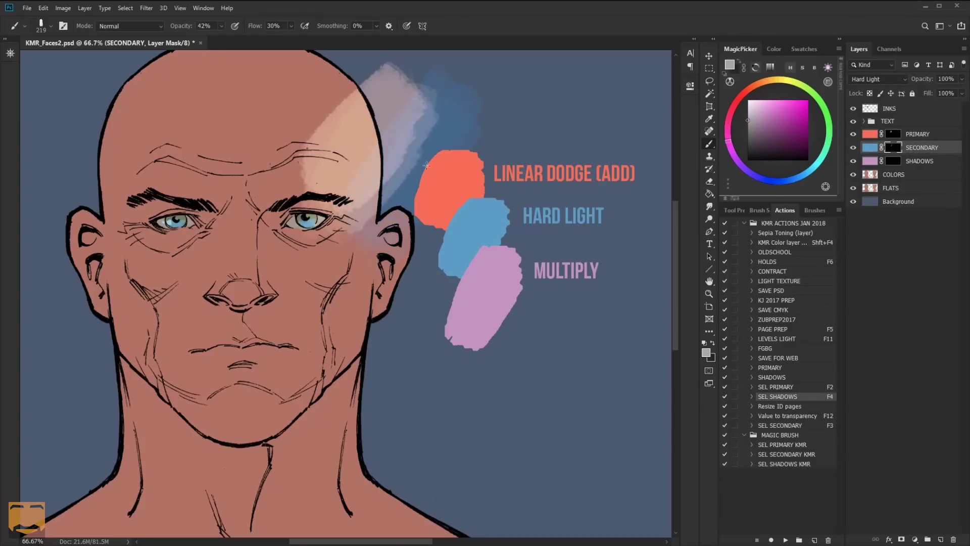
pyautogui.click(893, 161)
pyautogui.moveTo(366, 242)
pyautogui.mouseDown()
pyautogui.moveTo(410, 273)
pyautogui.moveTo(399, 279)
pyautogui.mouseUp()
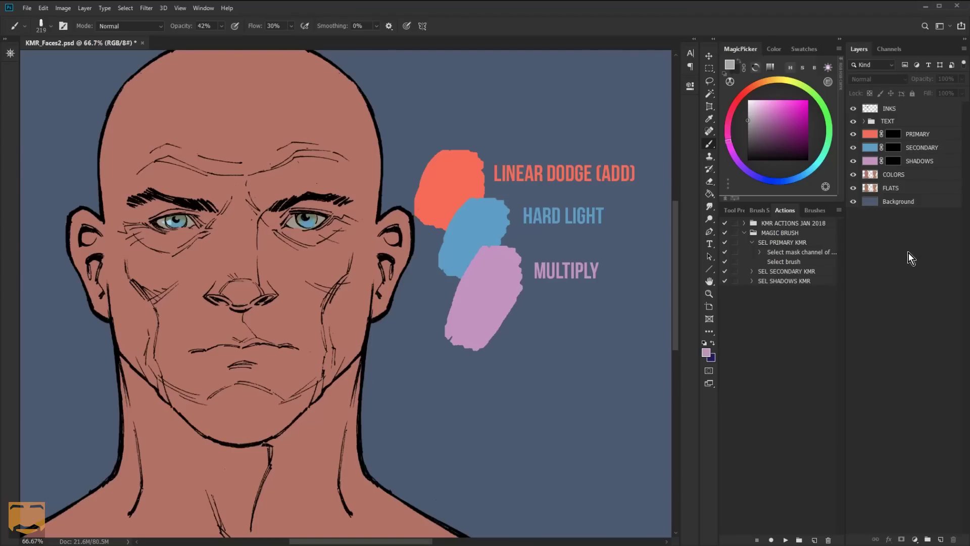
# Run the existing SEL PRIMARY, SEL SECONDARY and SEL SHADOWS actions repeatedly to switch between the three layer masks.
pyautogui.press('F2')
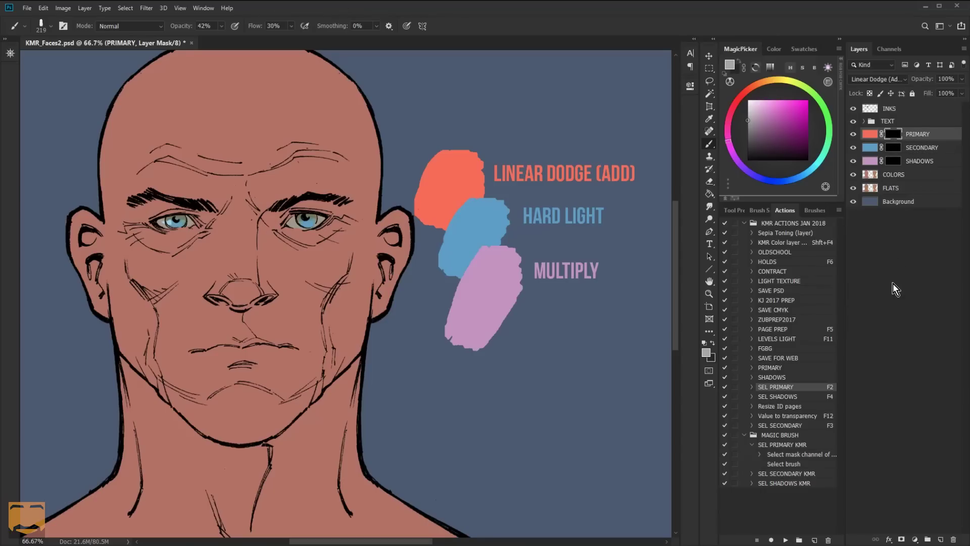
pyautogui.press('F3')
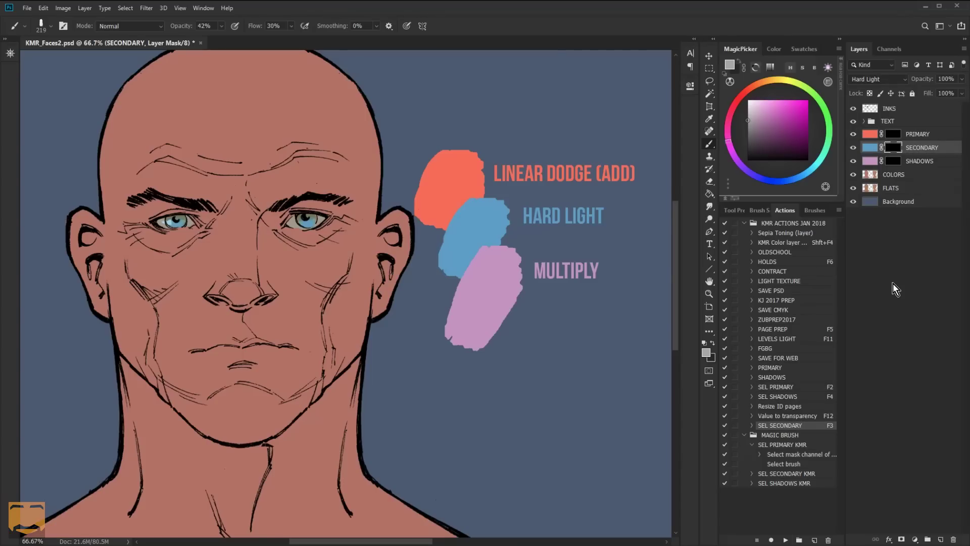
pyautogui.press('F4')
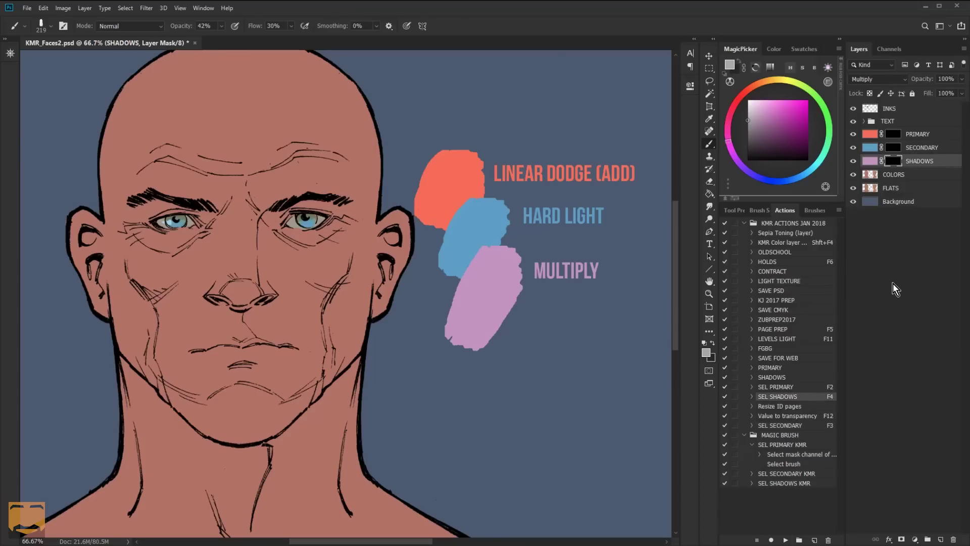
pyautogui.press('F2')
pyautogui.press('F3')
pyautogui.press('F4')
pyautogui.press('F3')
pyautogui.press('F2')
pyautogui.press('F3')
pyautogui.press('F4')
pyautogui.press('F3')
pyautogui.press('F2')
pyautogui.press('F3')
pyautogui.press('F4')
pyautogui.press('F2')
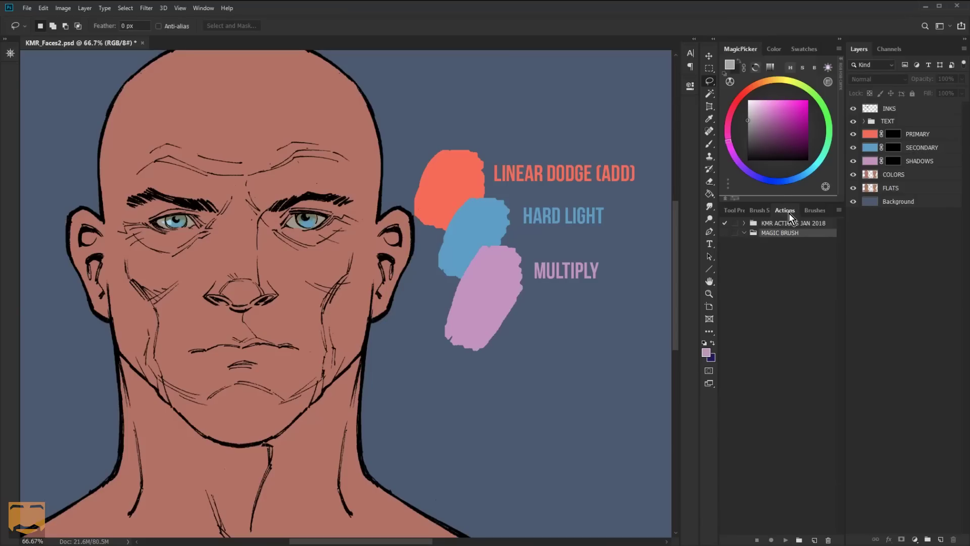
# Detach the Actions panel as a floating window over the canvas and enlarge it.
pyautogui.click(203, 8)
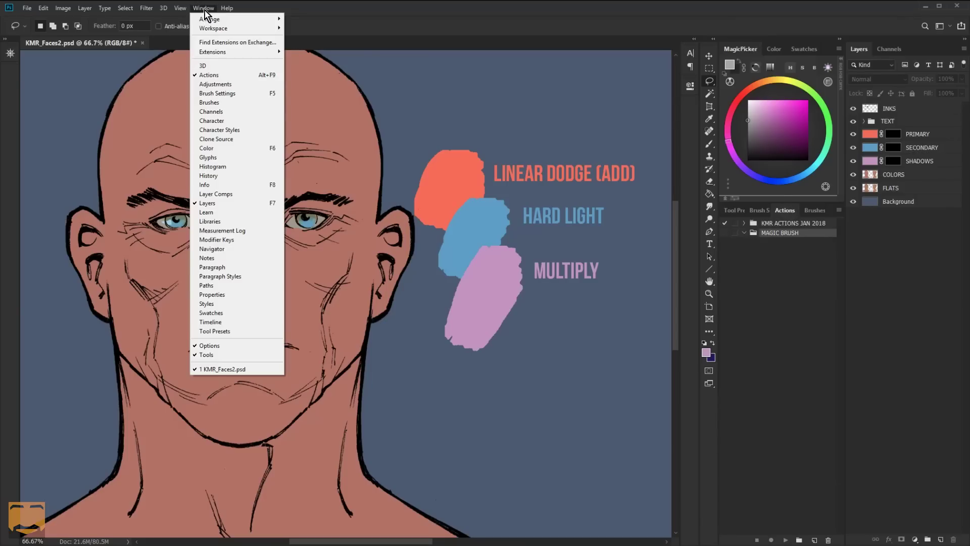
pyautogui.click(209, 102)
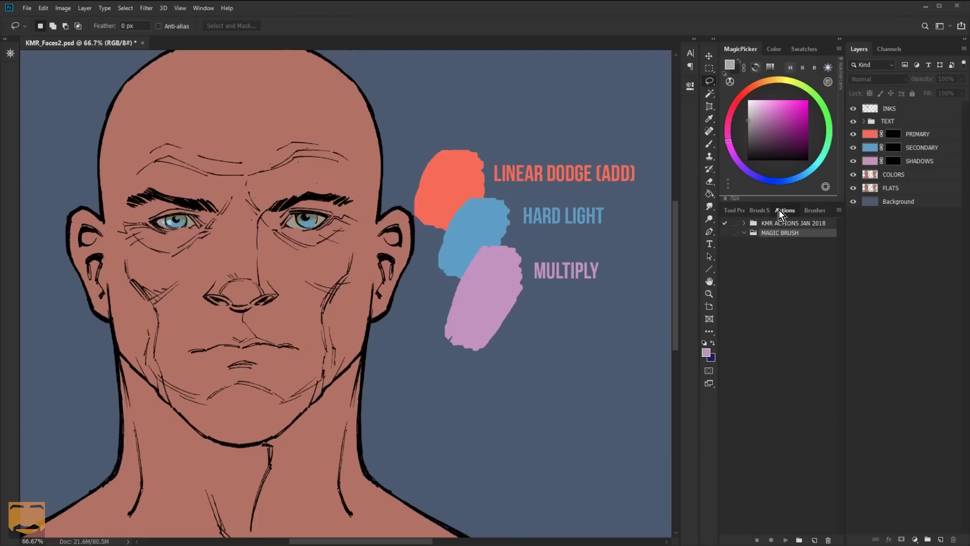
pyautogui.moveTo(778, 210)
pyautogui.mouseDown()
pyautogui.moveTo(649, 76)
pyautogui.moveTo(584, 86)
pyautogui.mouseUp()
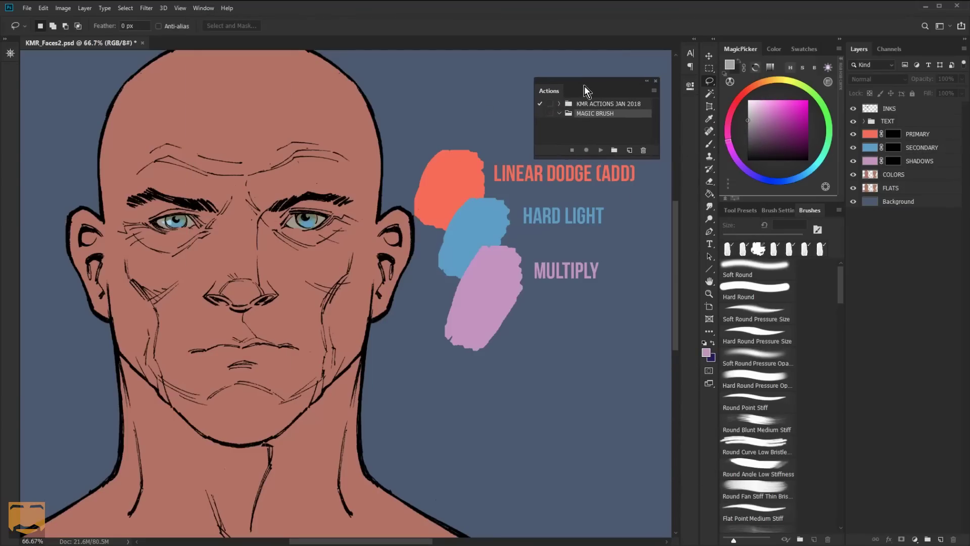
pyautogui.moveTo(658, 160); pyautogui.dragTo(756, 276)
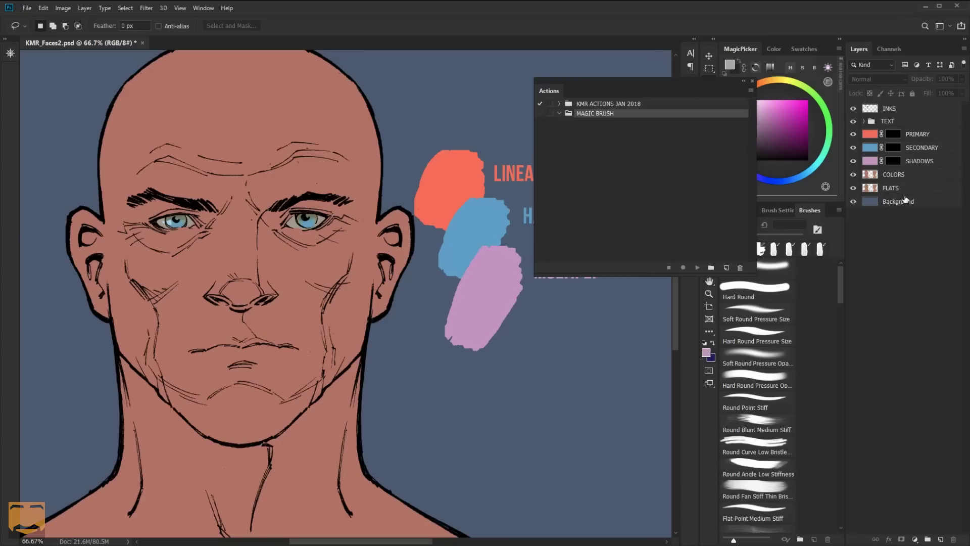
# With no layer selected, create the action SEL PRIMARY in the MAGIC BRUSH set with function key Shift+F2 and start recording.
pyautogui.click(916, 135)
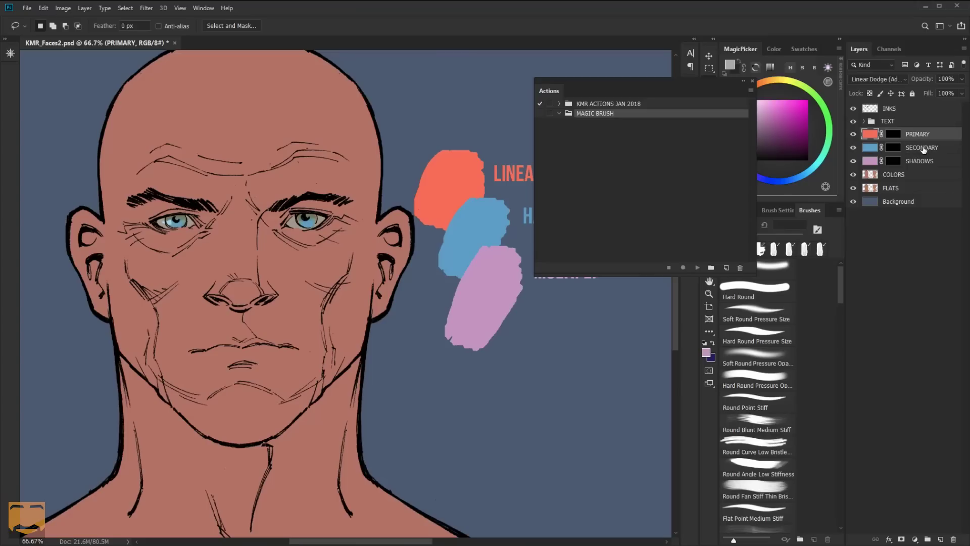
pyautogui.click(902, 252)
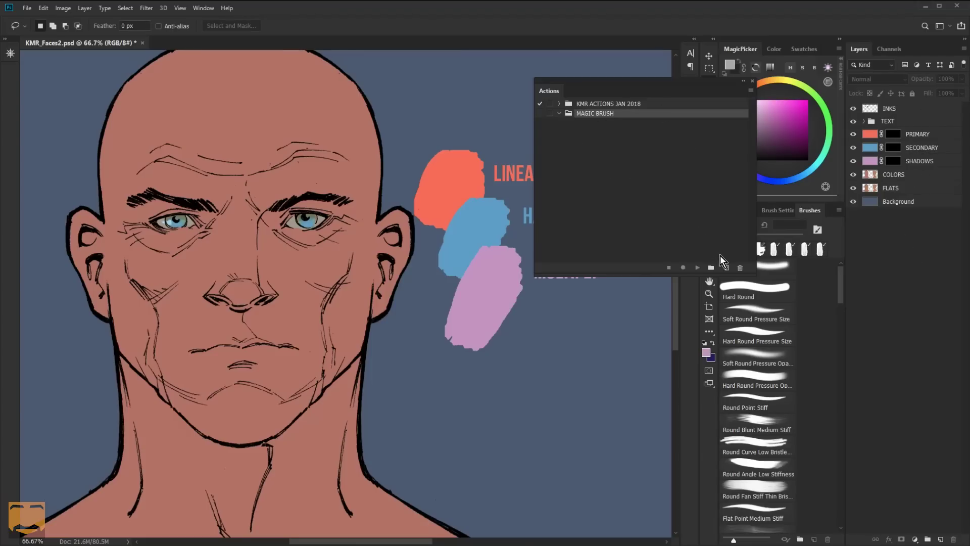
pyautogui.click(726, 268)
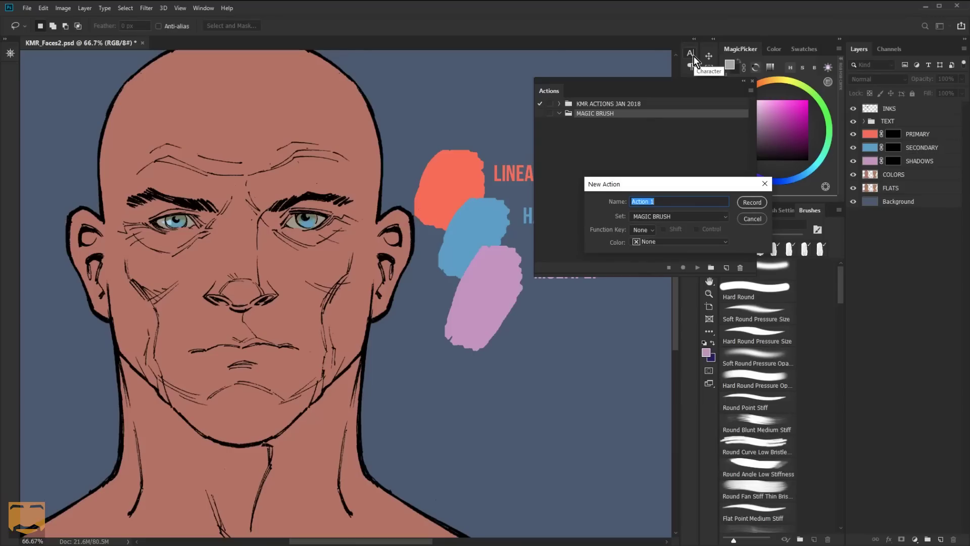
pyautogui.write('SEL PRIMARY')
pyautogui.click(652, 231)
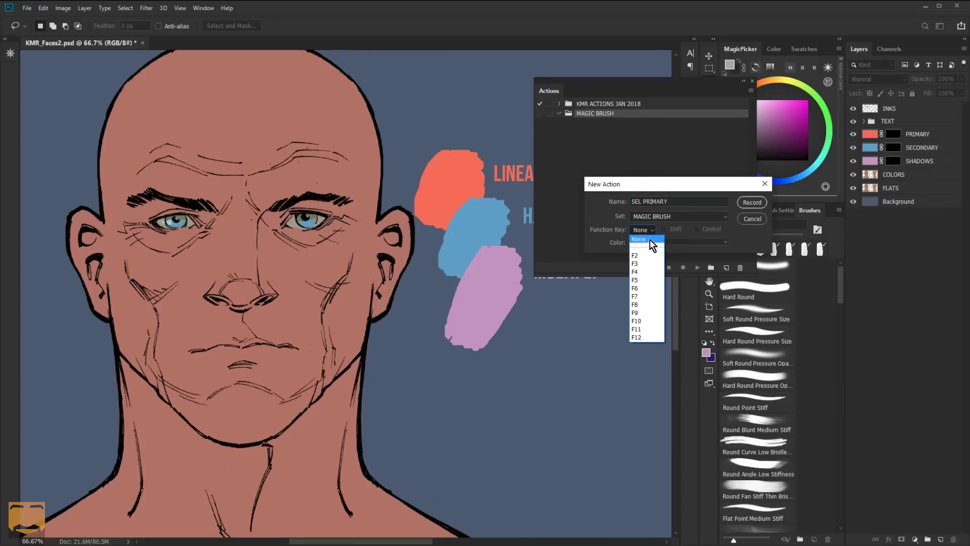
pyautogui.click(649, 256)
pyautogui.click(664, 230)
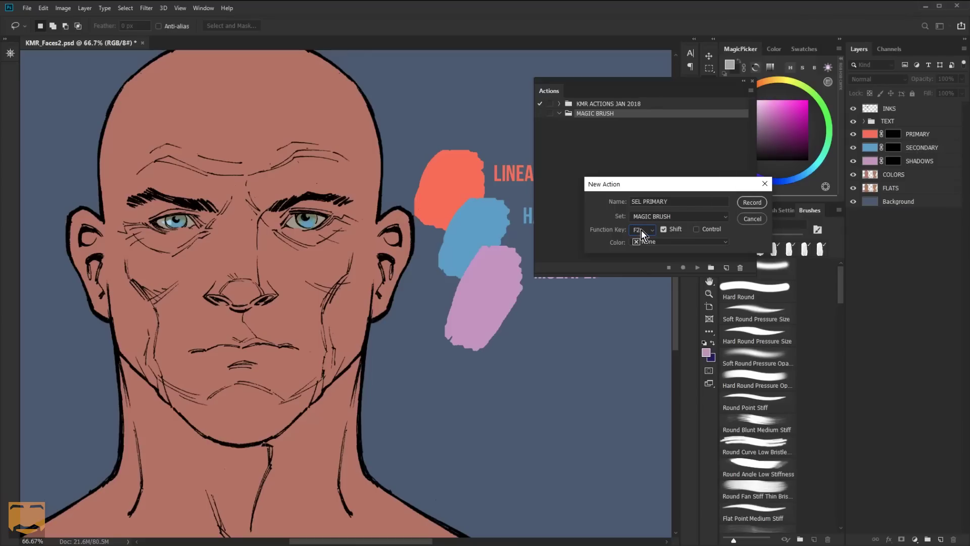
pyautogui.click(752, 203)
# Record selecting the PRIMARY layer's mask and the Brush tool into the SEL PRIMARY action, and stop recording.
pyautogui.moveTo(549, 91); pyautogui.dragTo(445, 71)
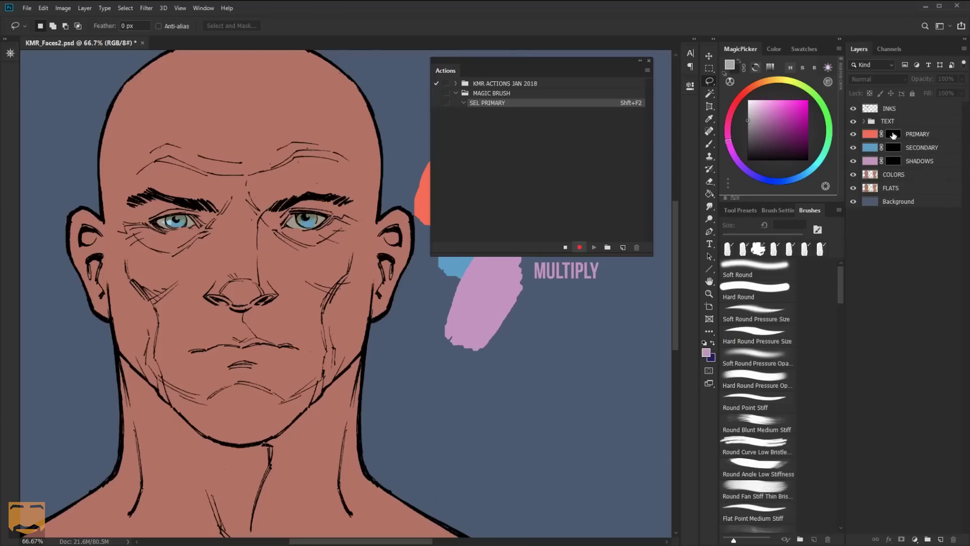
pyautogui.click(895, 134)
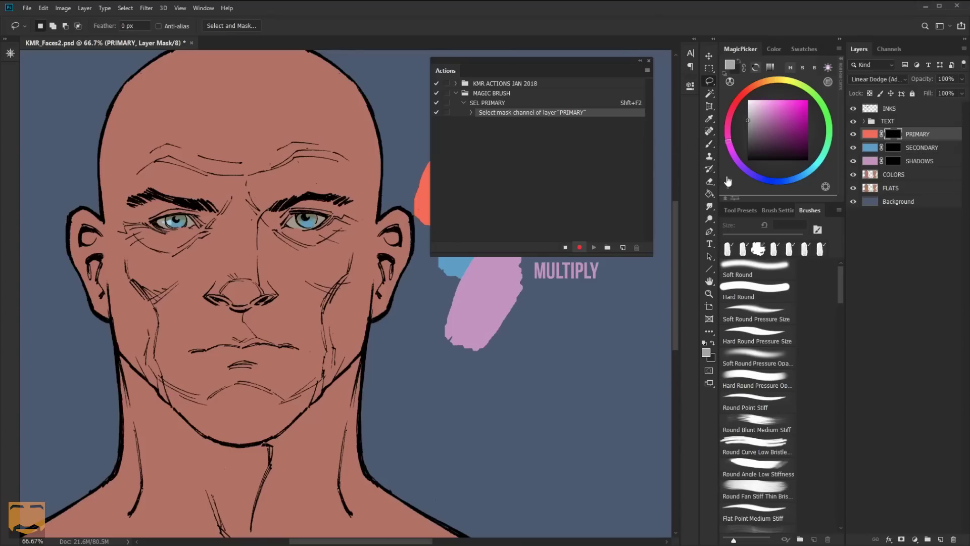
pyautogui.click(709, 145)
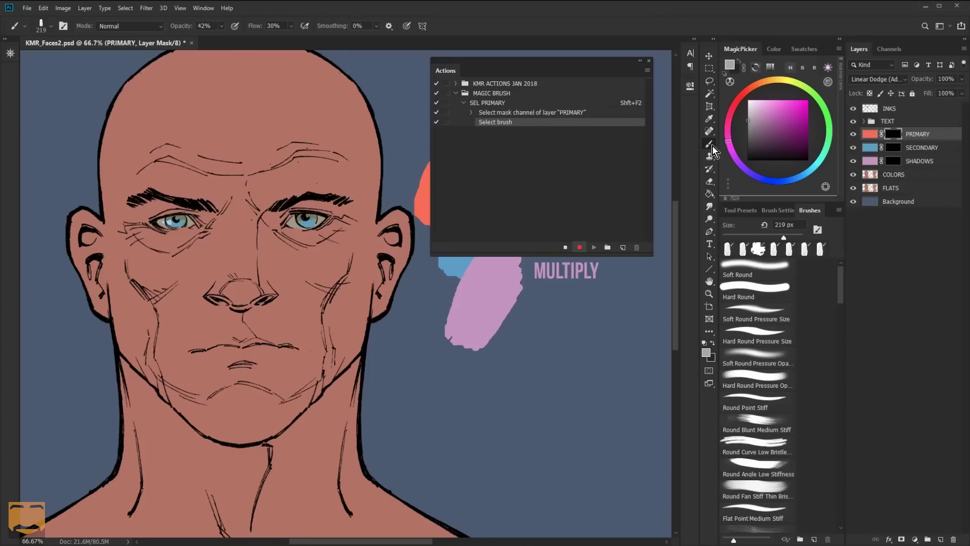
pyautogui.click(565, 247)
# Create the action SEL SECONDARY with function key Shift+F3 and start recording.
pyautogui.click(622, 247)
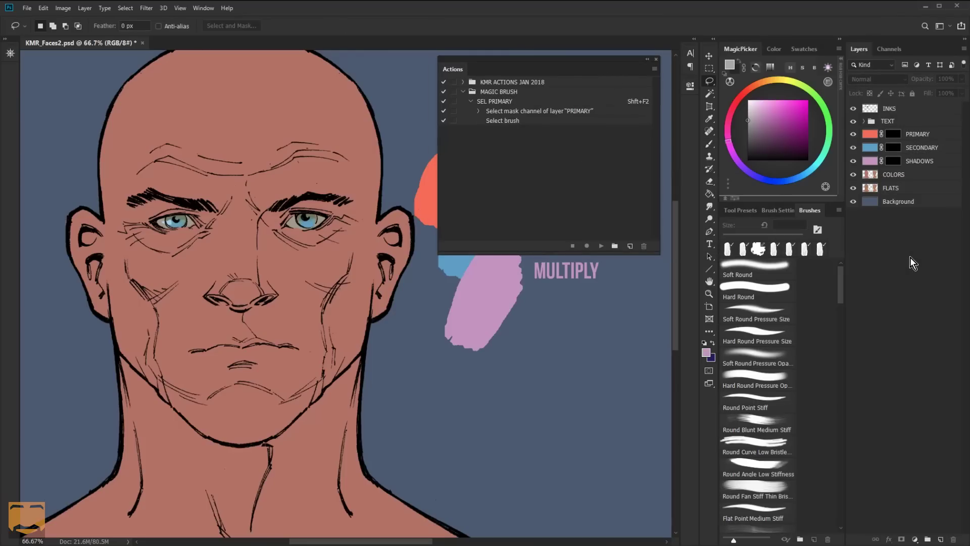
pyautogui.click(628, 245)
pyautogui.write('SEL')
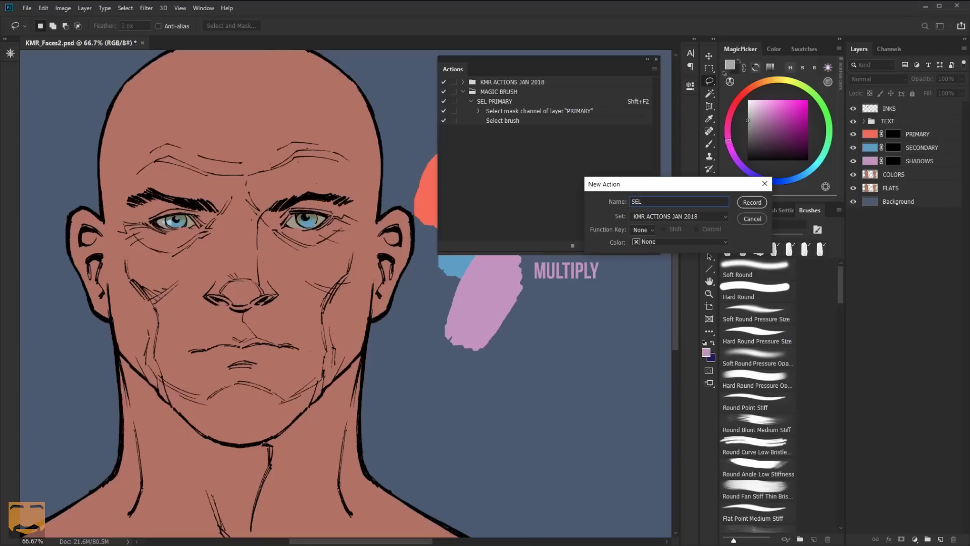
pyautogui.write(' SECONDARY')
pyautogui.click(652, 230)
pyautogui.click(648, 264)
pyautogui.click(752, 203)
# Record selecting the SECONDARY layer's mask and the Brush tool into the SEL SECONDARY action, and stop recording.
pyautogui.click(893, 148)
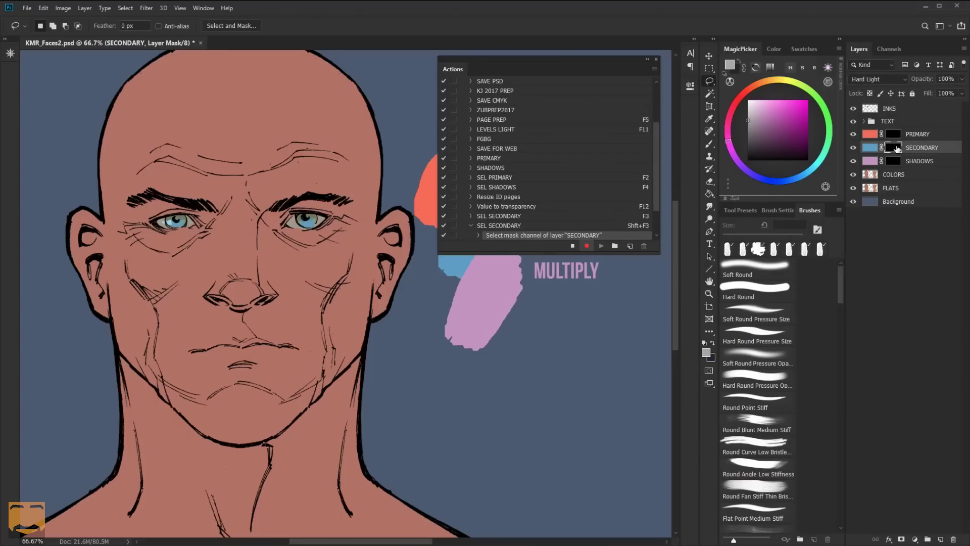
pyautogui.click(710, 144)
pyautogui.click(572, 246)
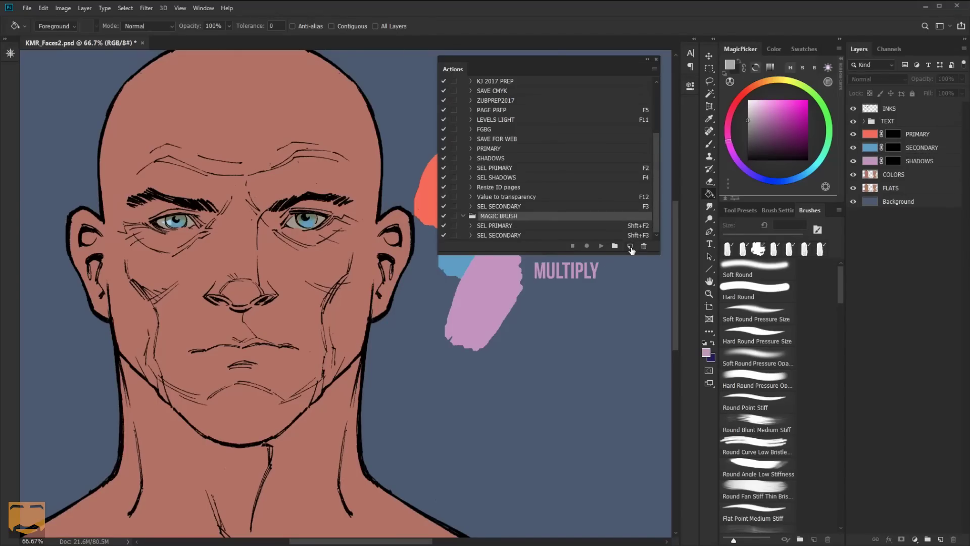
# Create the action SEL SHADOWS in the MAGIC BRUSH set with function key Control+F4 and start recording.
pyautogui.click(630, 246)
pyautogui.write('SEL')
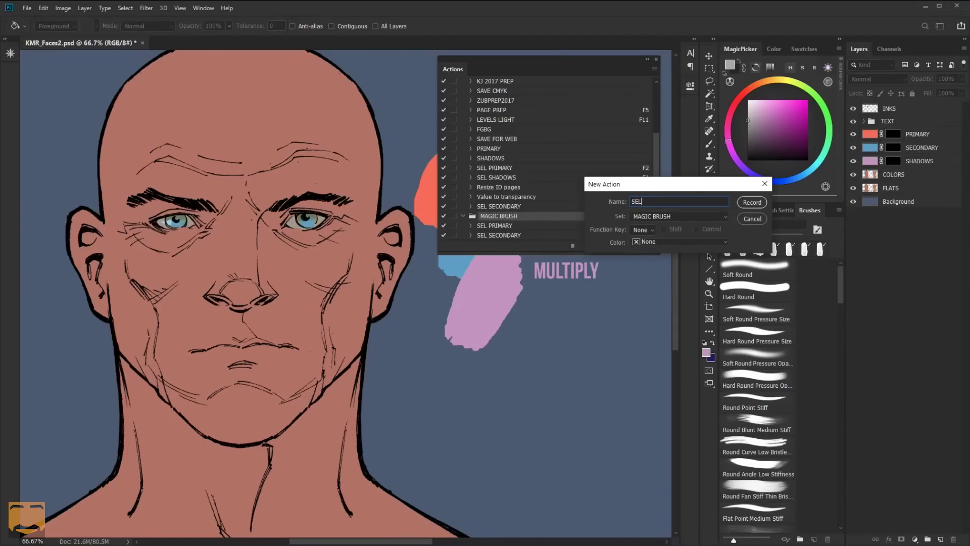
pyautogui.write(' SHADOWS')
pyautogui.click(647, 229)
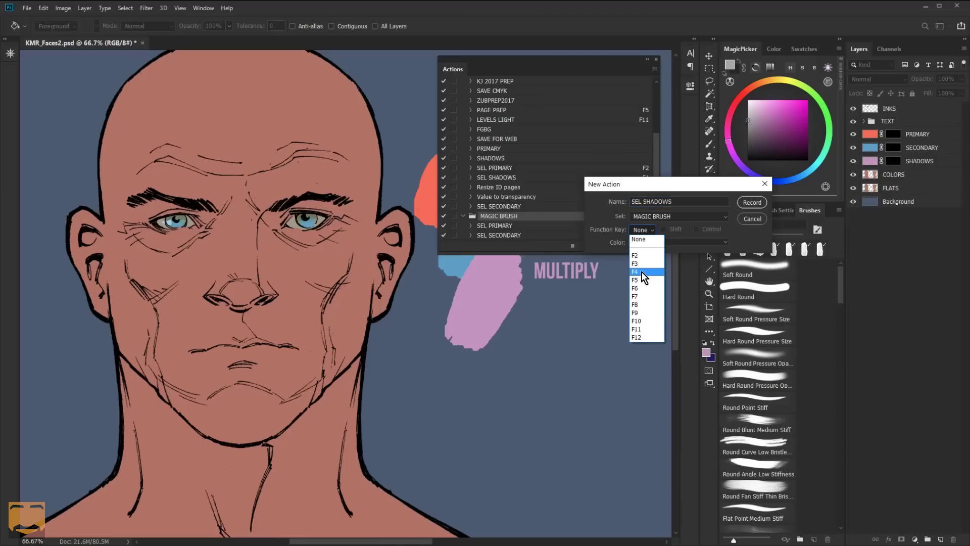
pyautogui.click(643, 273)
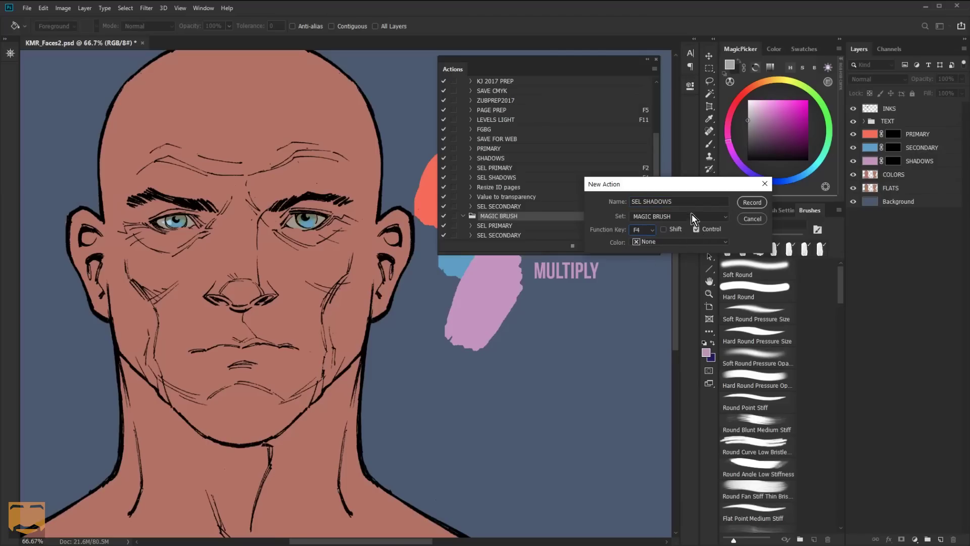
pyautogui.click(751, 202)
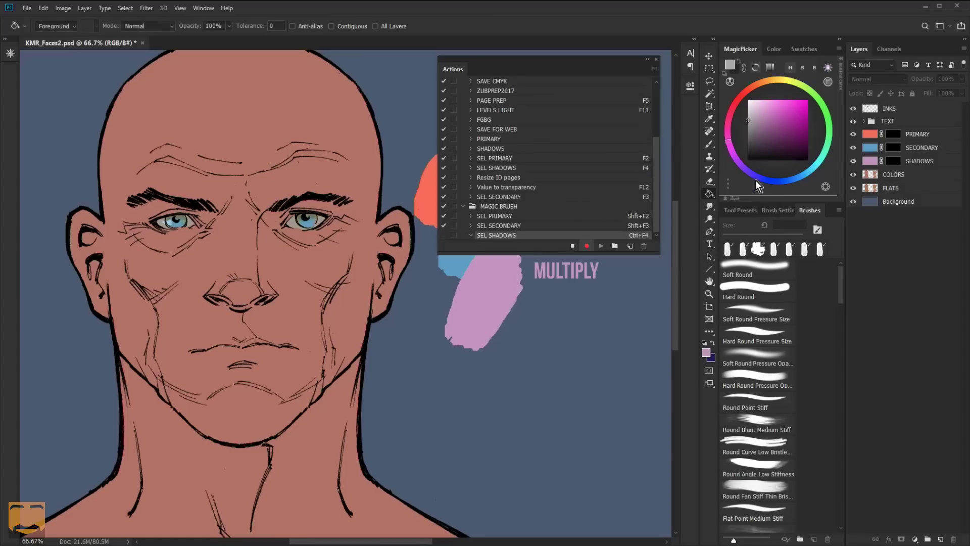
# Record selecting the SHADOWS layer's mask and the Brush tool into the SEL SHADOWS action, and stop recording.
pyautogui.click(894, 161)
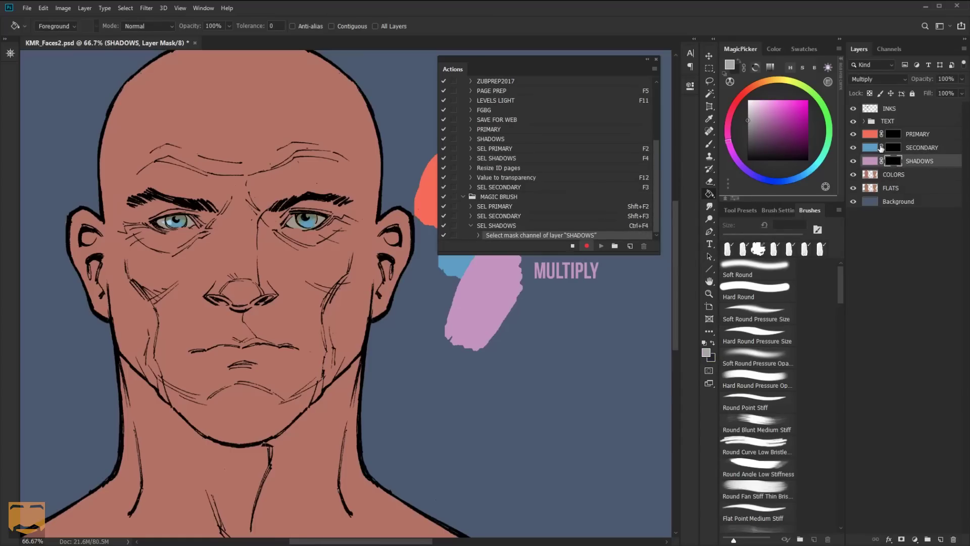
pyautogui.click(710, 144)
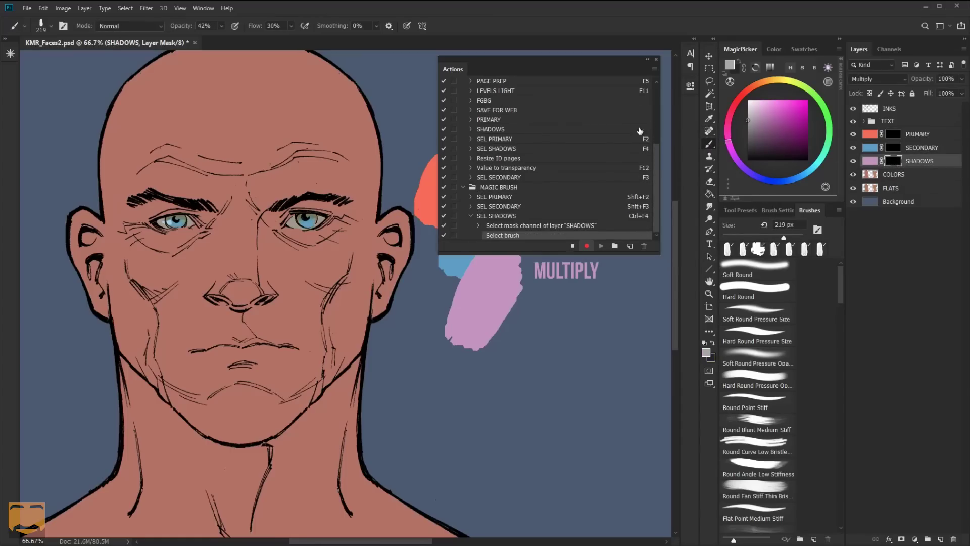
pyautogui.click(573, 245)
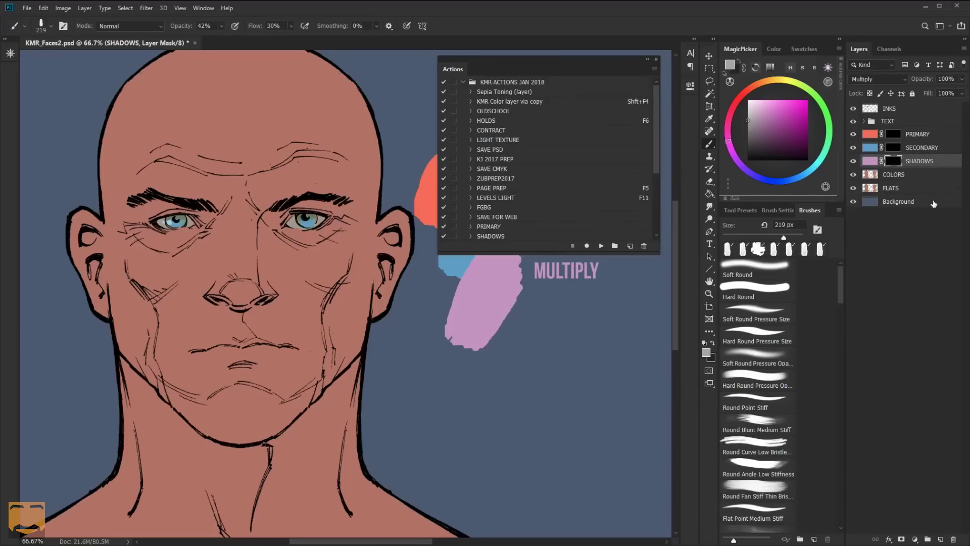
# Test the SEL PRIMARY, SEL SECONDARY and SEL SHADOWS actions by switching between the three layer masks.
pyautogui.press('F3')
pyautogui.click(936, 147)
pyautogui.press('F4')
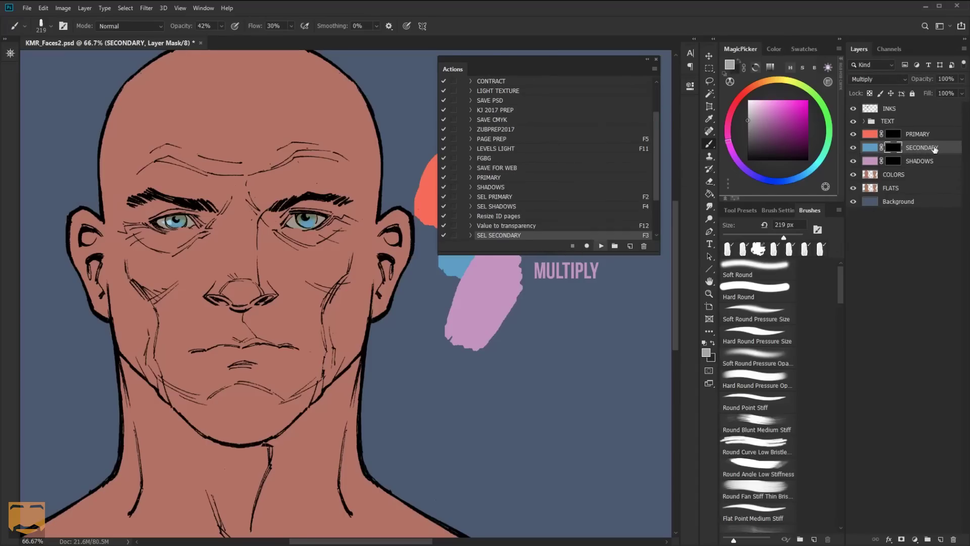
pyautogui.press('F2')
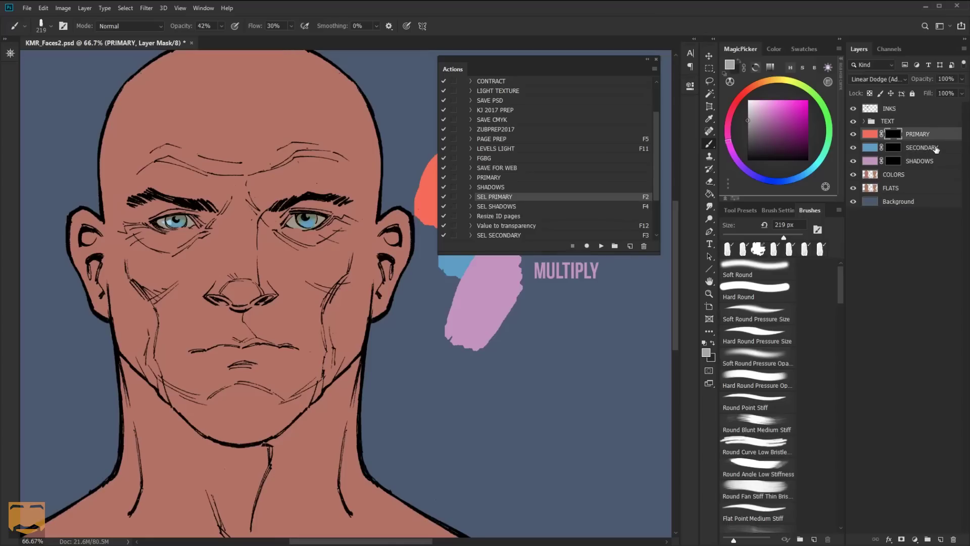
pyautogui.press('F3')
pyautogui.press('F4')
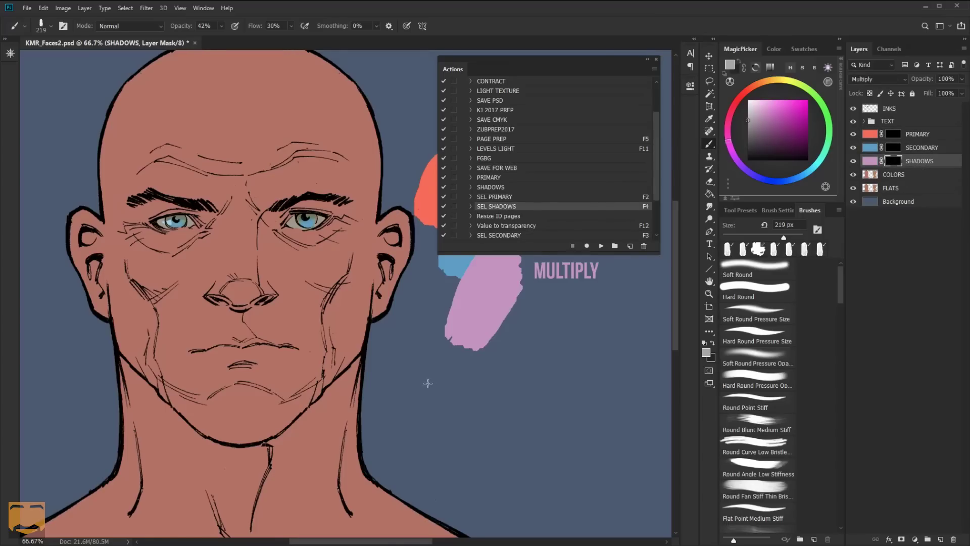
# Brush side-by-side test patches across the forehead on the PRIMARY, SECONDARY and SHADOWS masks using the shortcut actions.
pyautogui.press('l')
pyautogui.press('F2')
pyautogui.press('b')
pyautogui.moveTo(183, 120)
pyautogui.mouseDown()
pyautogui.moveTo(138, 188)
pyautogui.moveTo(155, 152)
pyautogui.mouseUp()
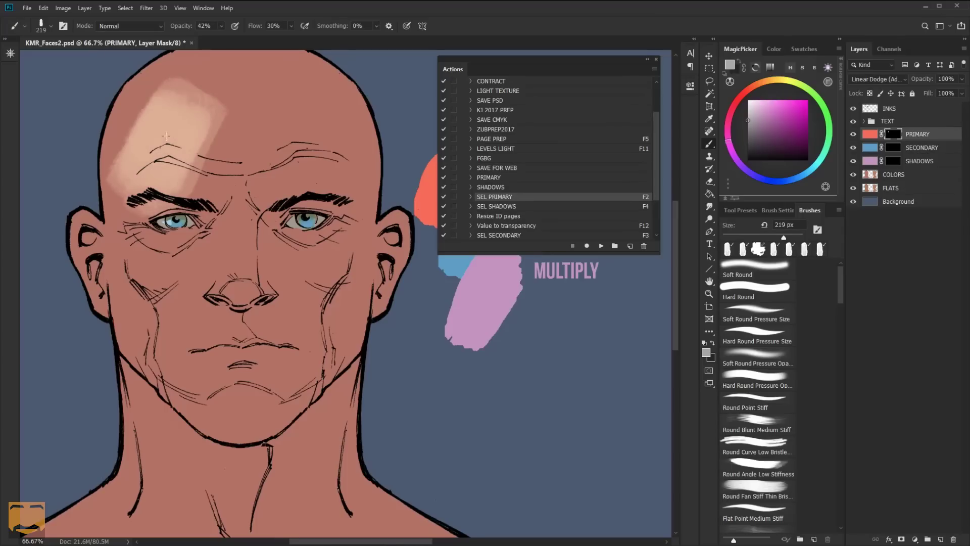
pyautogui.press('F3')
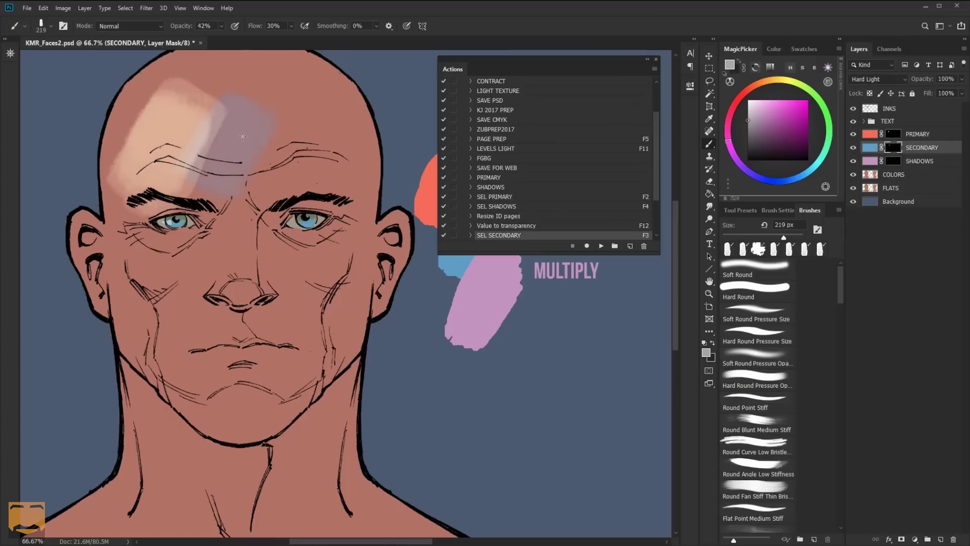
pyautogui.press('F4')
pyautogui.moveTo(318, 129); pyautogui.dragTo(303, 167)
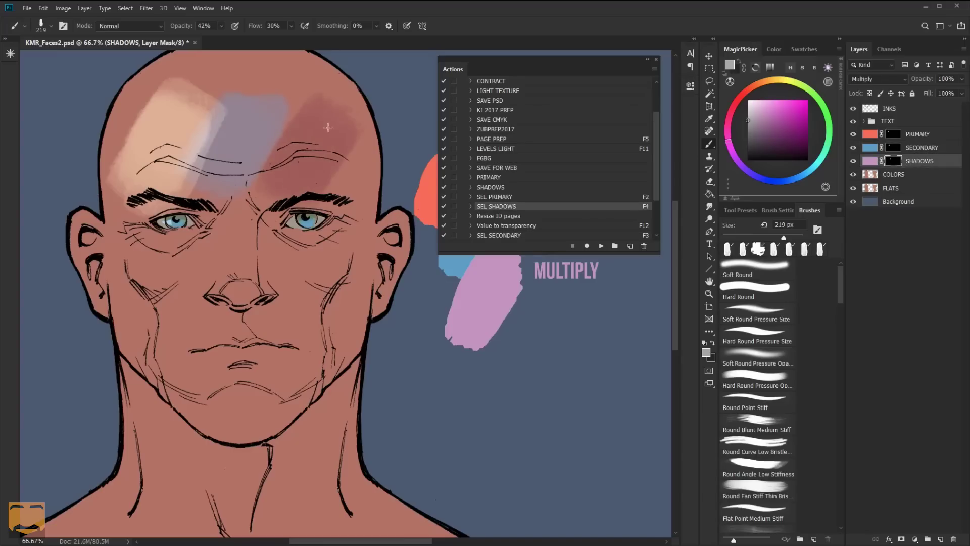
pyautogui.moveTo(328, 127); pyautogui.dragTo(296, 171)
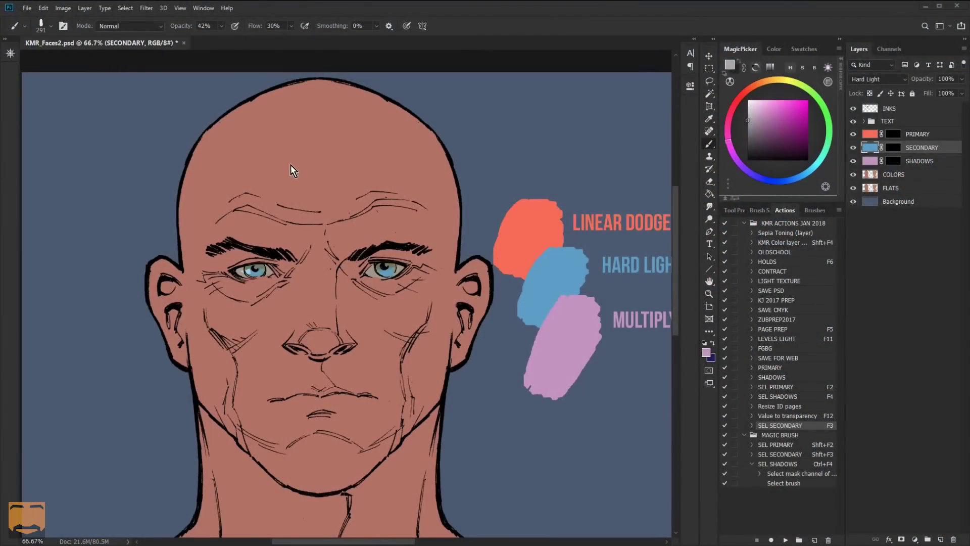
# Lasso and brush a highlight over one side of the forehead and eye on the PRIMARY mask, and one over the opposite temple on the SECONDARY mask.
pyautogui.press('l')
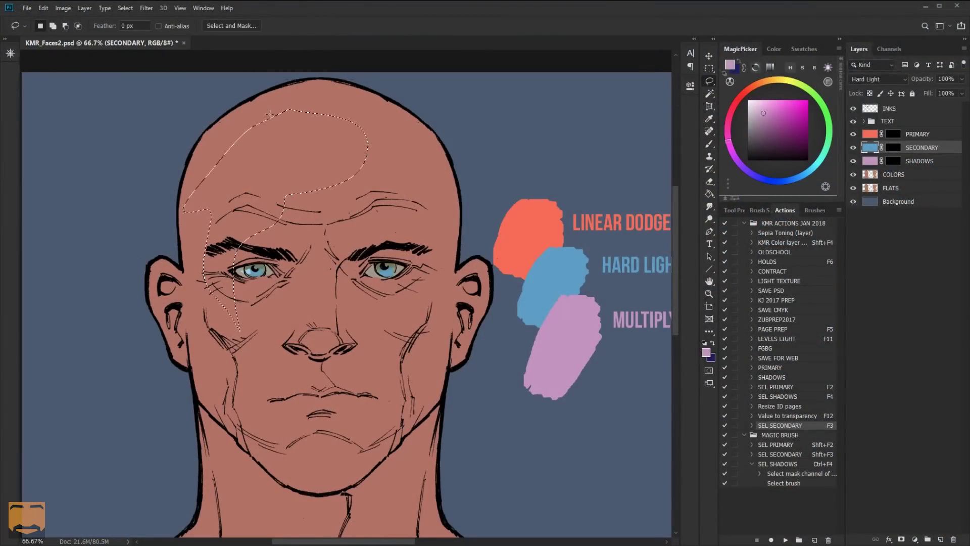
pyautogui.press('F2')
pyautogui.moveTo(304, 142)
pyautogui.mouseDown()
pyautogui.moveTo(334, 146)
pyautogui.moveTo(222, 213)
pyautogui.moveTo(358, 147)
pyautogui.moveTo(333, 197)
pyautogui.moveTo(417, 181)
pyautogui.moveTo(387, 253)
pyautogui.moveTo(498, 134)
pyautogui.moveTo(465, 120)
pyautogui.mouseUp()
pyautogui.press('F3')
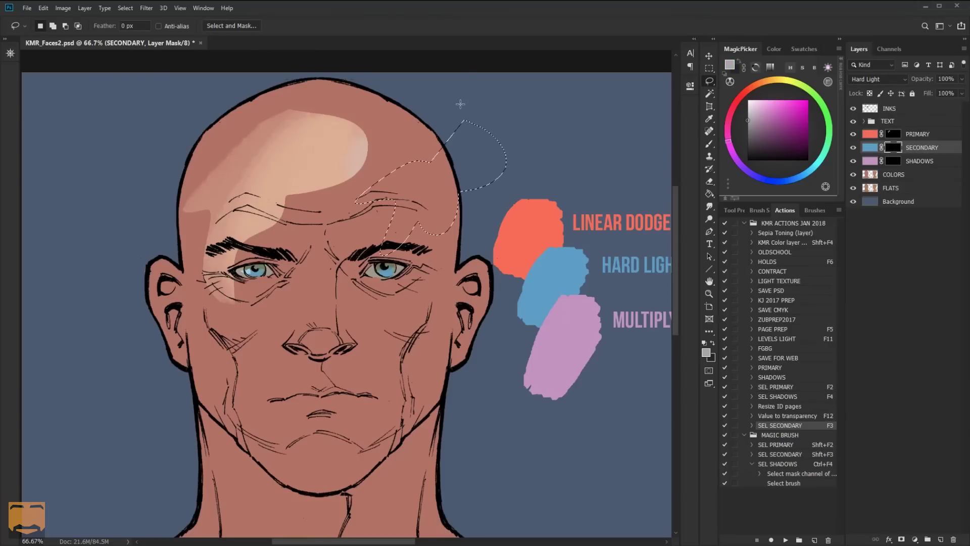
pyautogui.press('b')
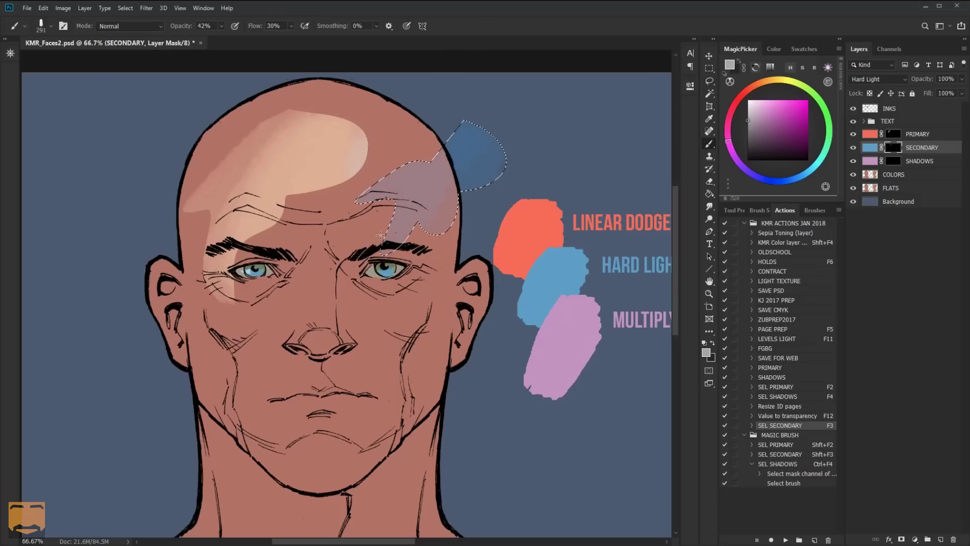
# Lasso an angular shape from the ear and eye across the cheek, nose and mouth, and brush it in on the SHADOWS mask.
pyautogui.press('l')
pyautogui.moveTo(377, 291)
pyautogui.mouseDown()
pyautogui.moveTo(327, 354)
pyautogui.moveTo(436, 239)
pyautogui.moveTo(409, 235)
pyautogui.mouseUp()
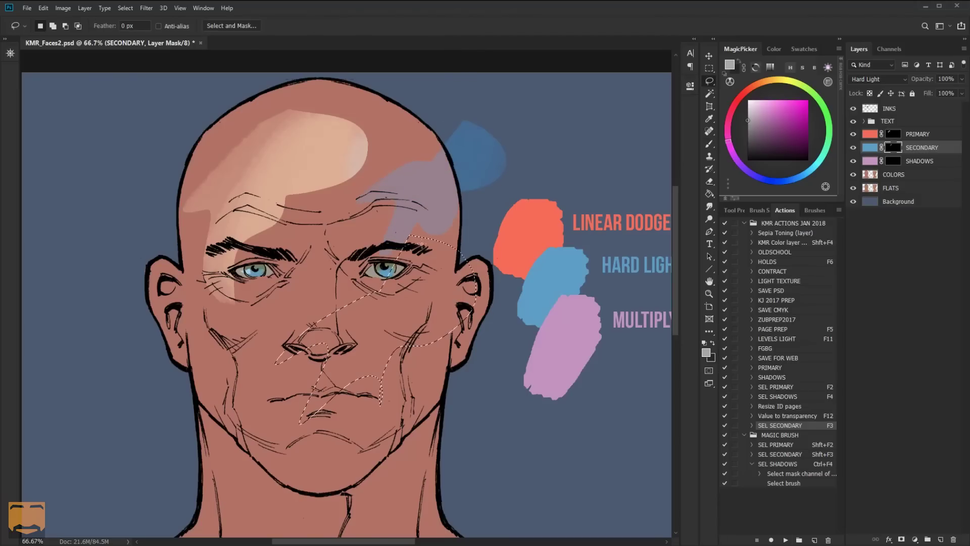
pyautogui.press('F4')
pyautogui.press('b')
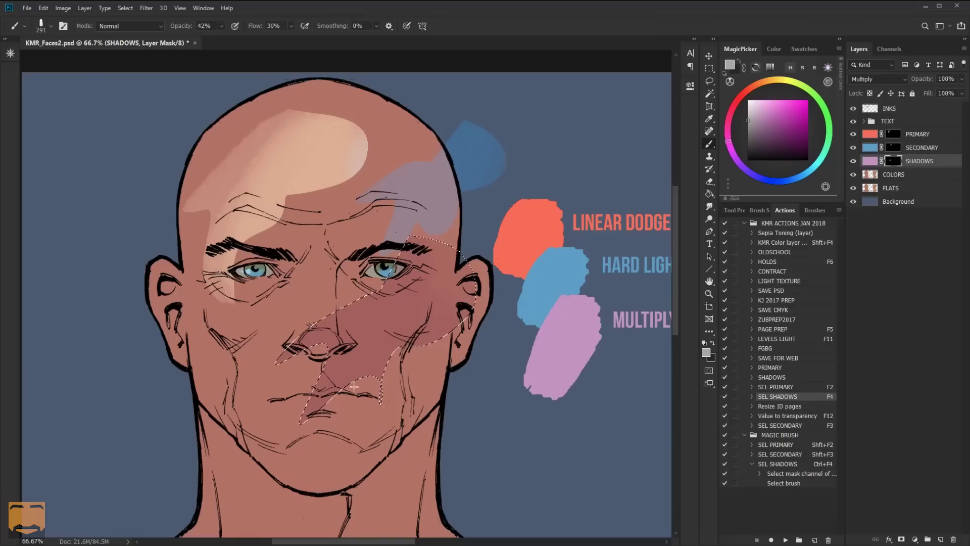